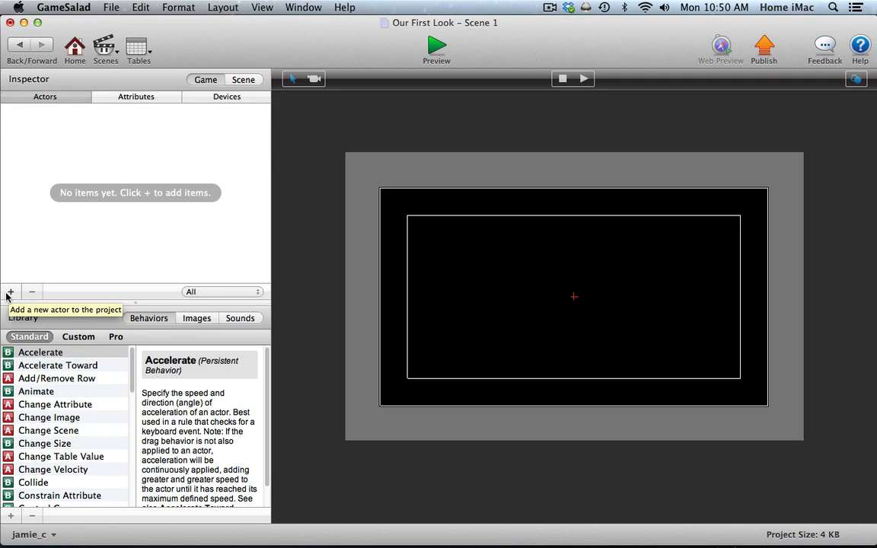
Add a new actor to the project and place one instance at the upper edge of the scene.
{"action": "left_click", "coordinate": [12, 292]}
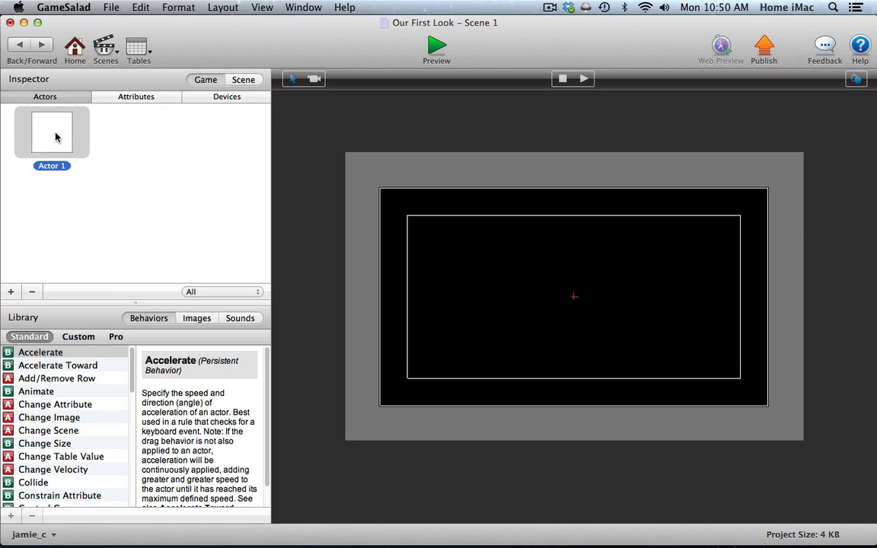
{"action": "left_click_drag", "start_coordinate": [52, 134], "coordinate": [545, 162]}
{"action": "left_click", "coordinate": [354, 260]}
{"action": "left_click", "coordinate": [492, 172]}
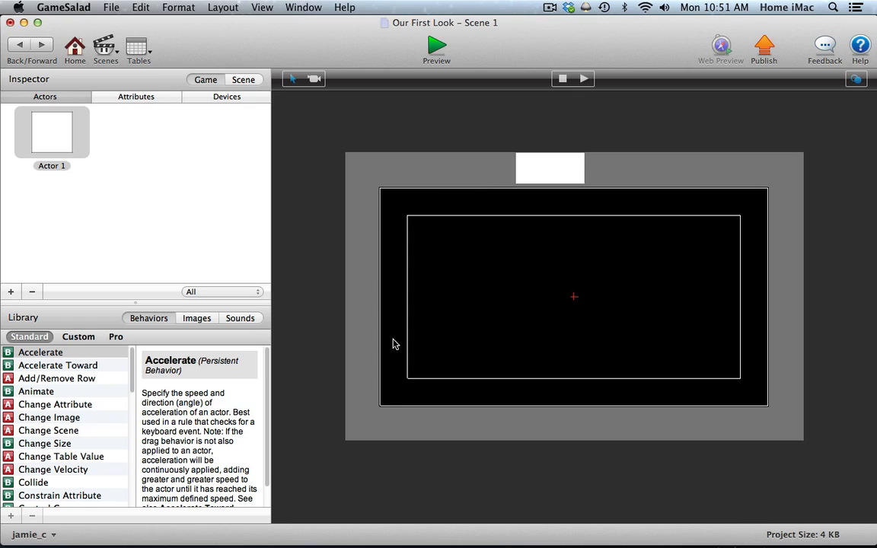
Reposition the actor near the horizontal centre so it straddles the upper border of the scene's visible area.
{"action": "left_click", "coordinate": [553, 176]}
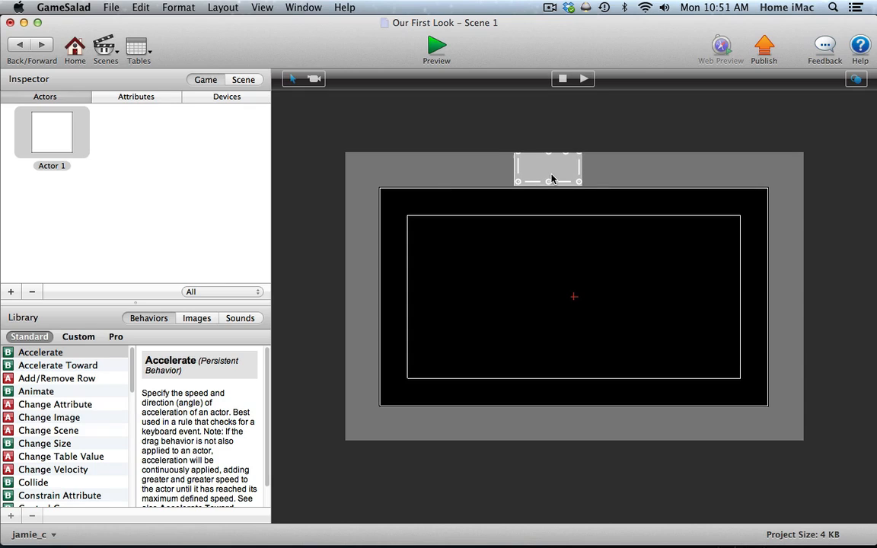
{"action": "left_click_drag", "start_coordinate": [551, 175], "coordinate": [556, 174]}
{"action": "left_click", "coordinate": [602, 169]}
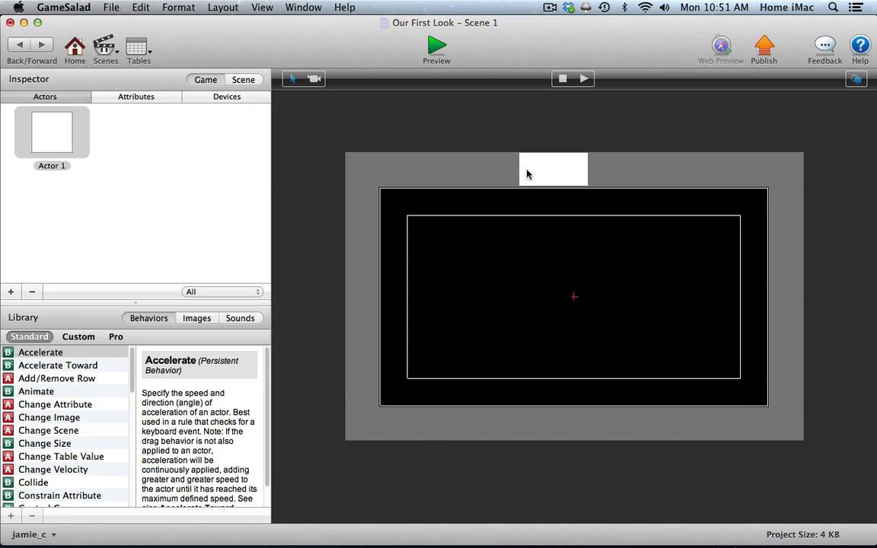
{"action": "left_click", "coordinate": [546, 169]}
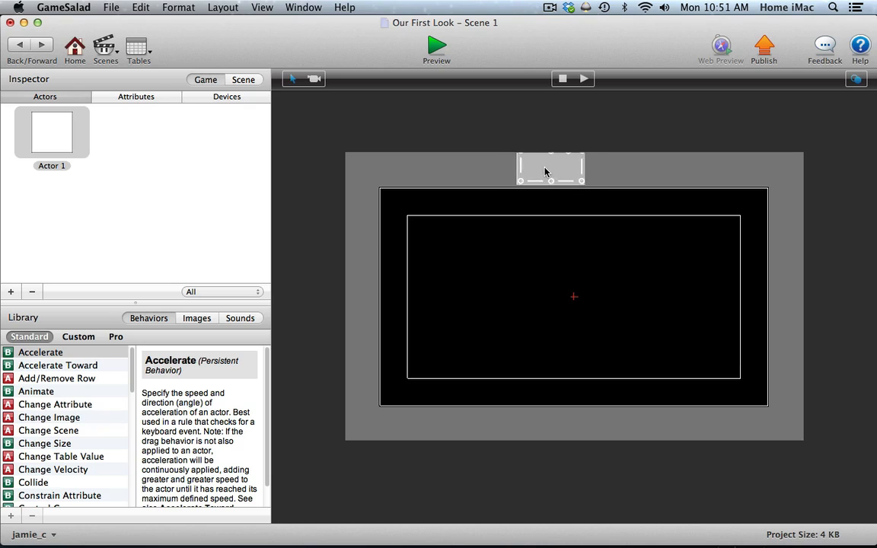
{"action": "left_click", "coordinate": [477, 176]}
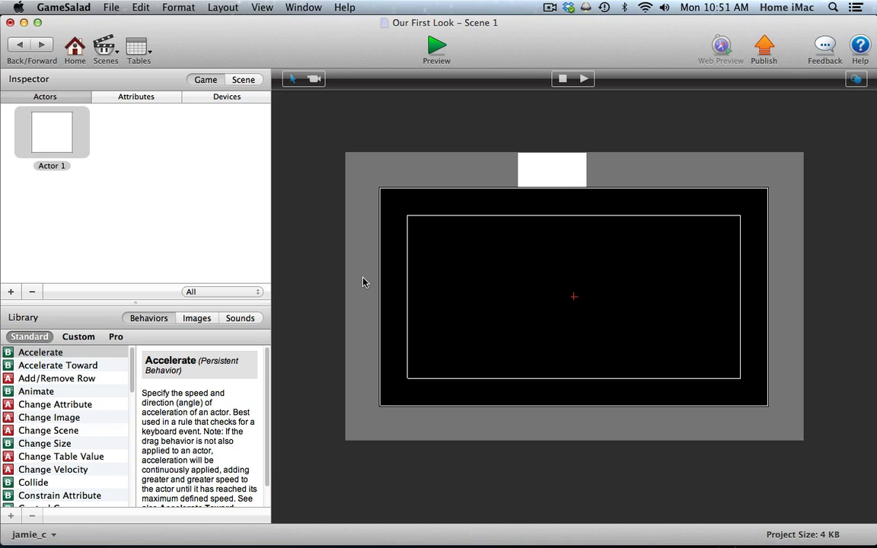
{"action": "left_click", "coordinate": [552, 171]}
{"action": "left_click_drag", "start_coordinate": [553, 171], "coordinate": [569, 182]}
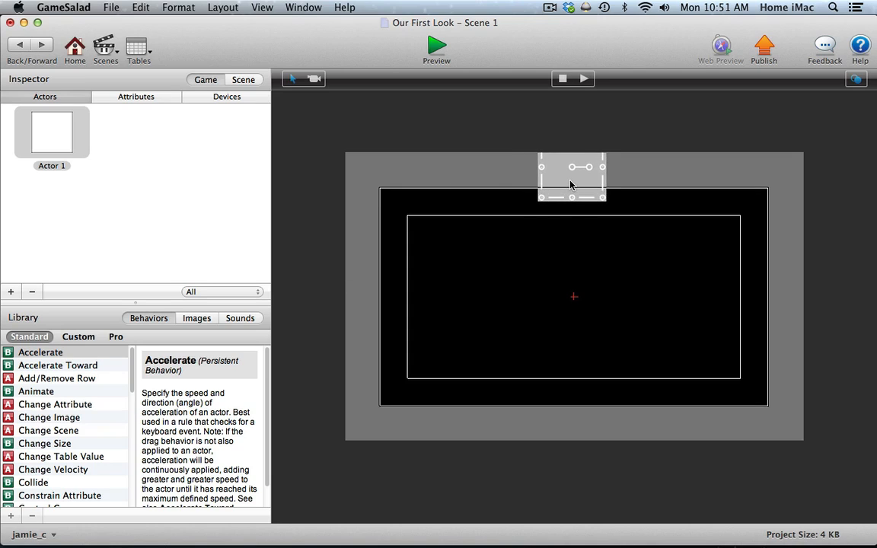
{"action": "left_click", "coordinate": [511, 175]}
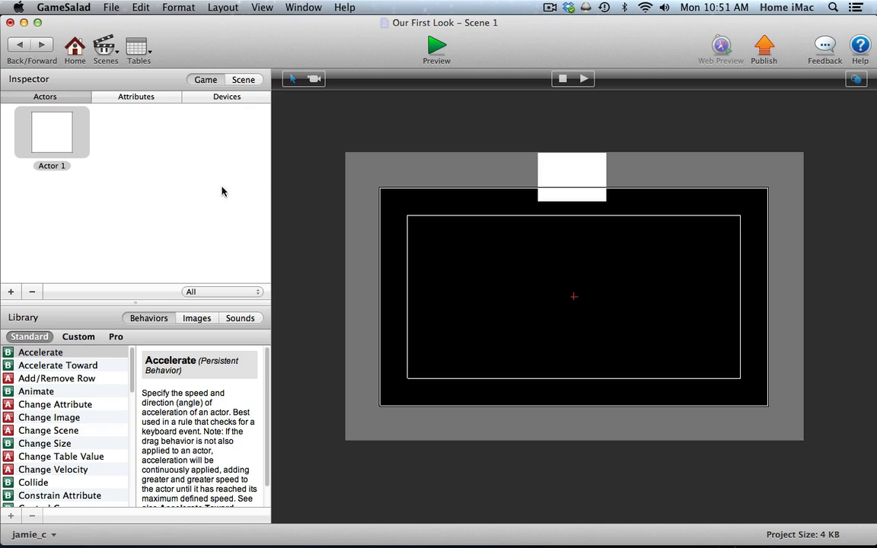
Add an Accelerate behavior to the Actor 1 prototype with its direction set to 270, and return to the scene.
{"action": "double_click", "coordinate": [56, 131]}
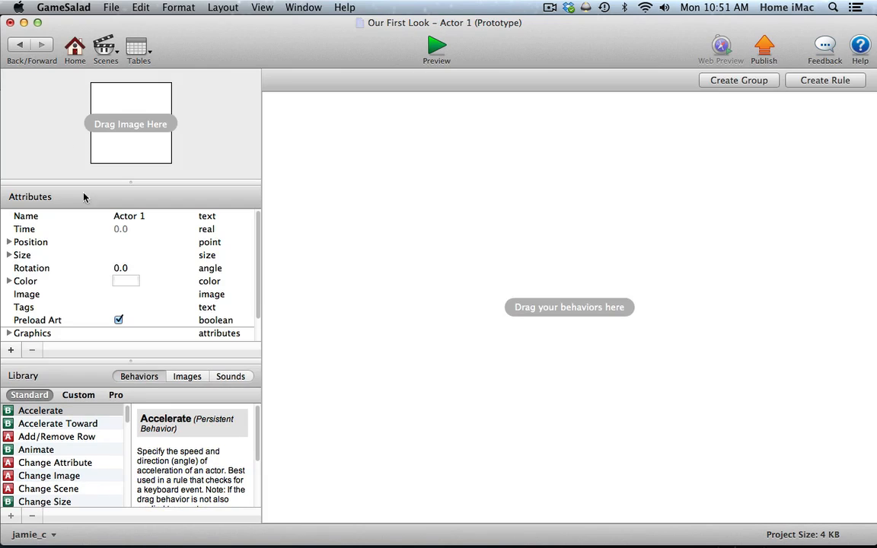
{"action": "left_click_drag", "start_coordinate": [34, 410], "coordinate": [423, 199]}
{"action": "left_click", "coordinate": [357, 131]}
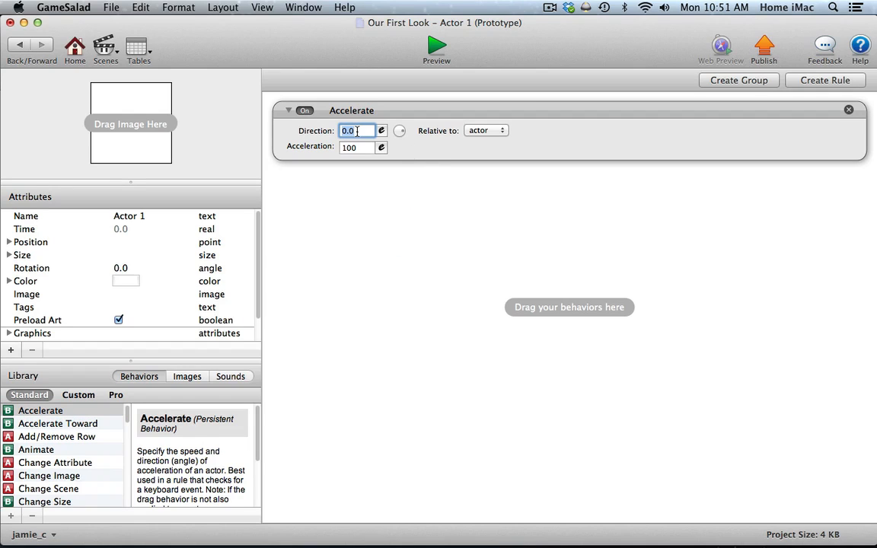
{"action": "type", "text": "270"}
{"action": "key", "text": "Return"}
{"action": "left_click", "coordinate": [479, 131]}
{"action": "left_click", "coordinate": [19, 43]}
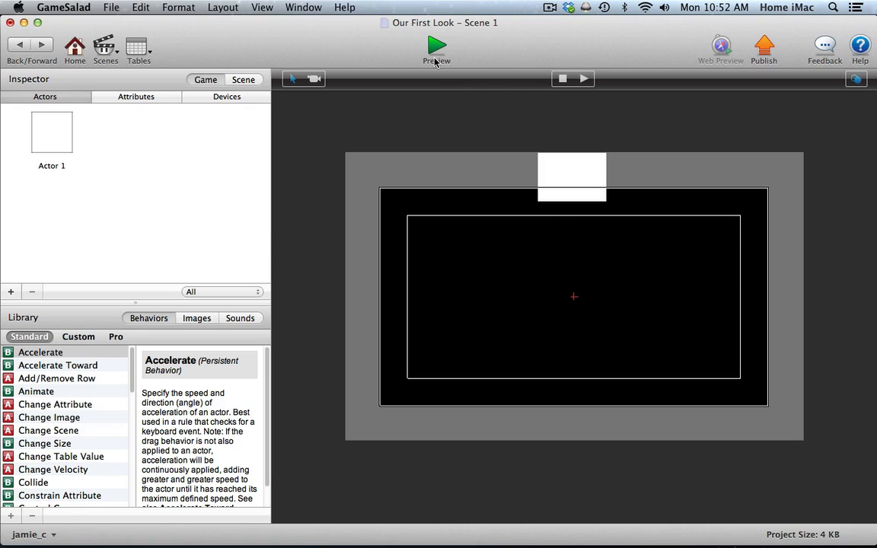
Test the actor's fall by running, pausing and resuming the scene, and reset it to its starting state.
{"action": "left_click", "coordinate": [586, 80]}
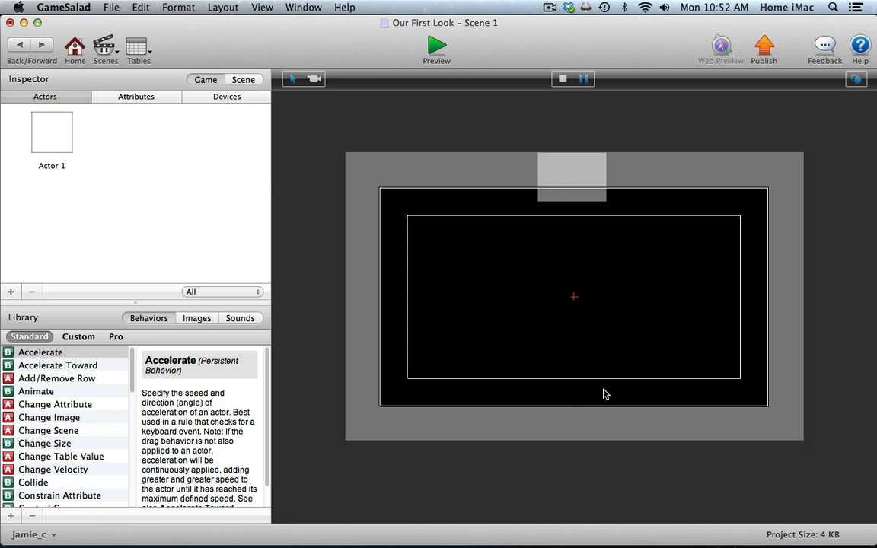
{"action": "left_click", "coordinate": [562, 79]}
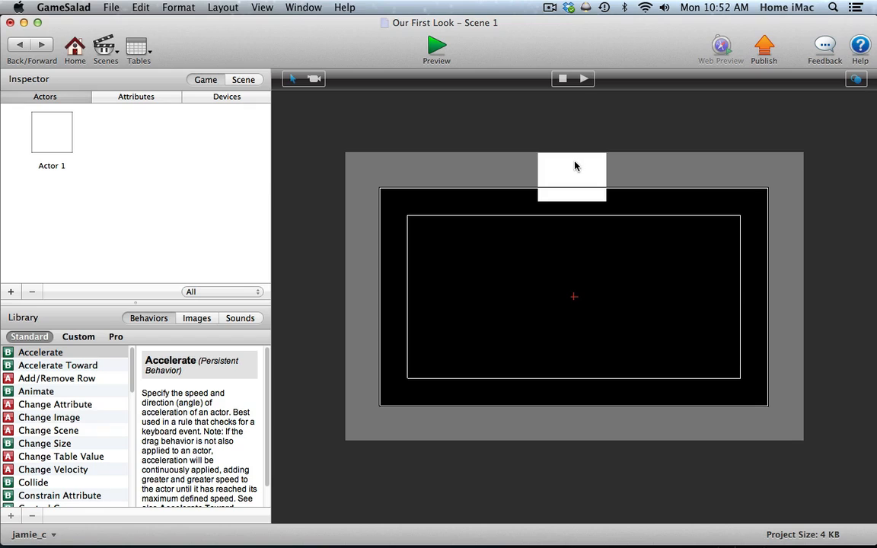
{"action": "left_click", "coordinate": [583, 80]}
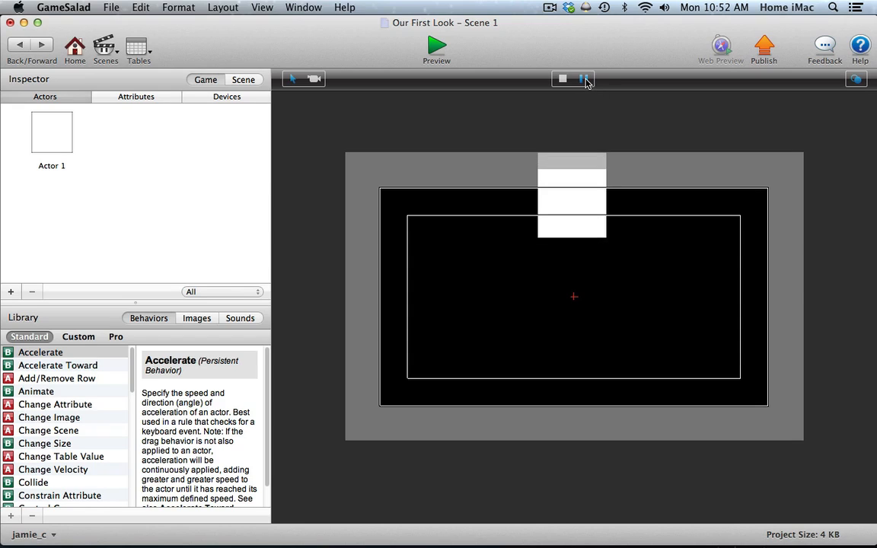
{"action": "left_click", "coordinate": [584, 79]}
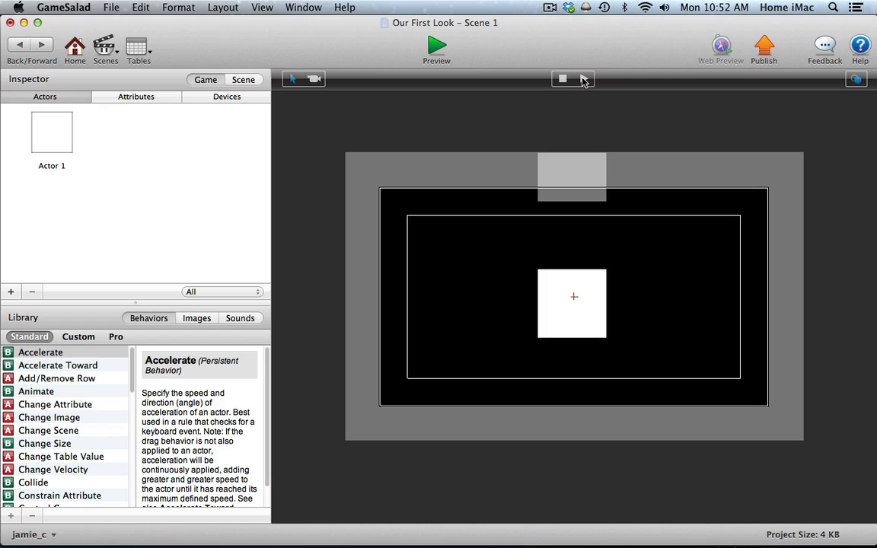
{"action": "left_click", "coordinate": [583, 79]}
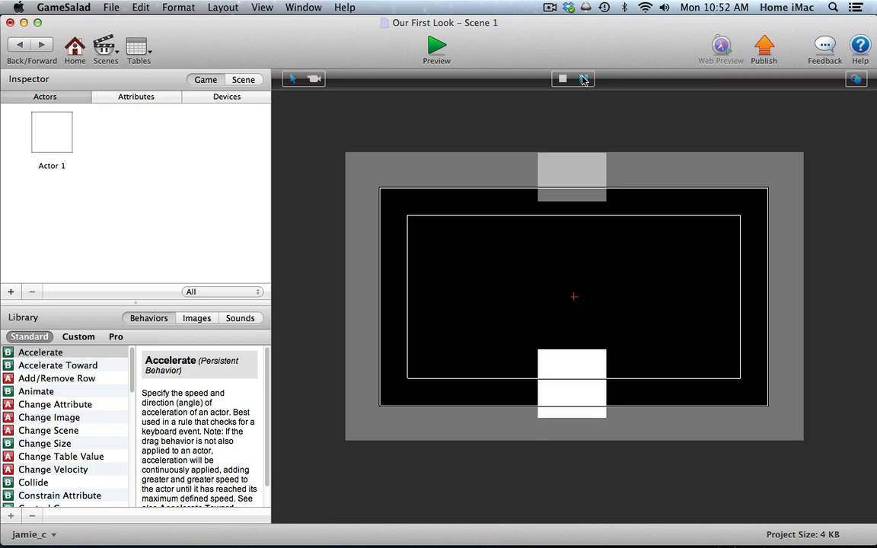
{"action": "left_click", "coordinate": [563, 80]}
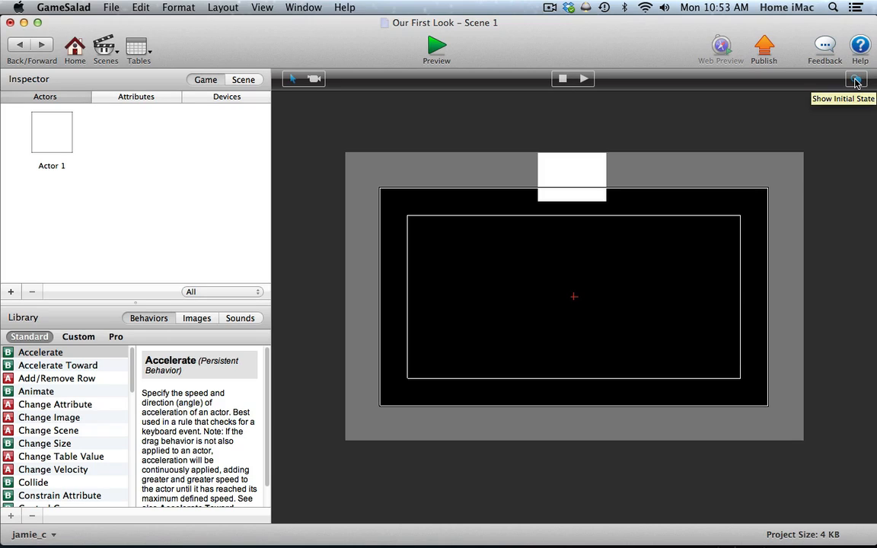
Compare scene playback with Show Initial State off and on, resetting the scene after each run.
{"action": "left_click", "coordinate": [855, 80]}
{"action": "left_click", "coordinate": [583, 79]}
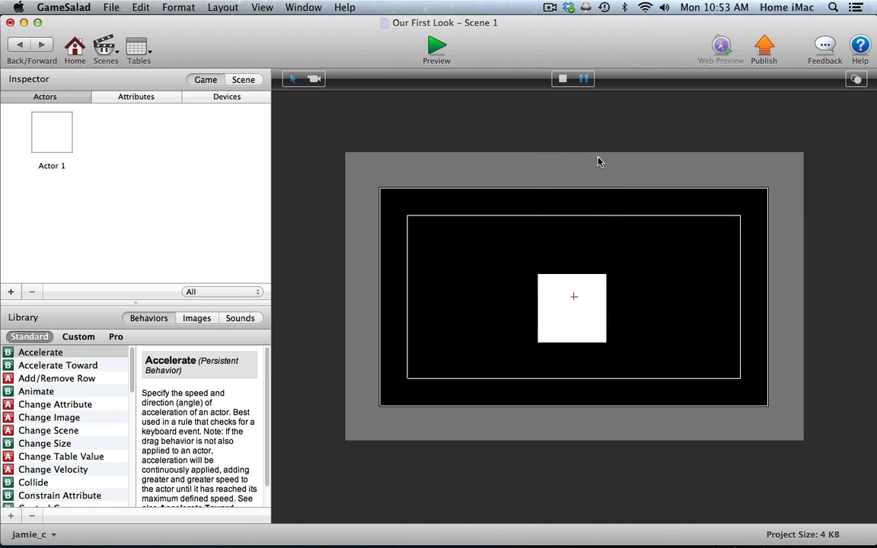
{"action": "left_click", "coordinate": [562, 79]}
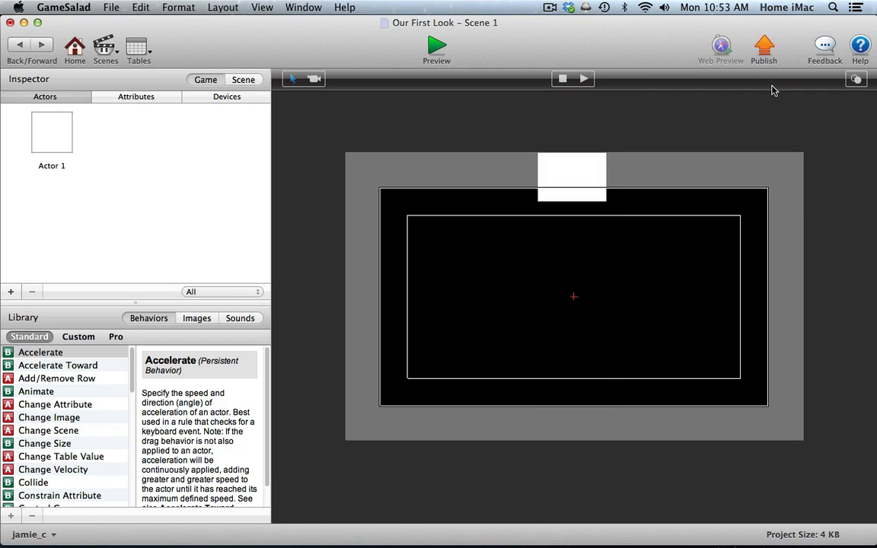
{"action": "left_click", "coordinate": [584, 79]}
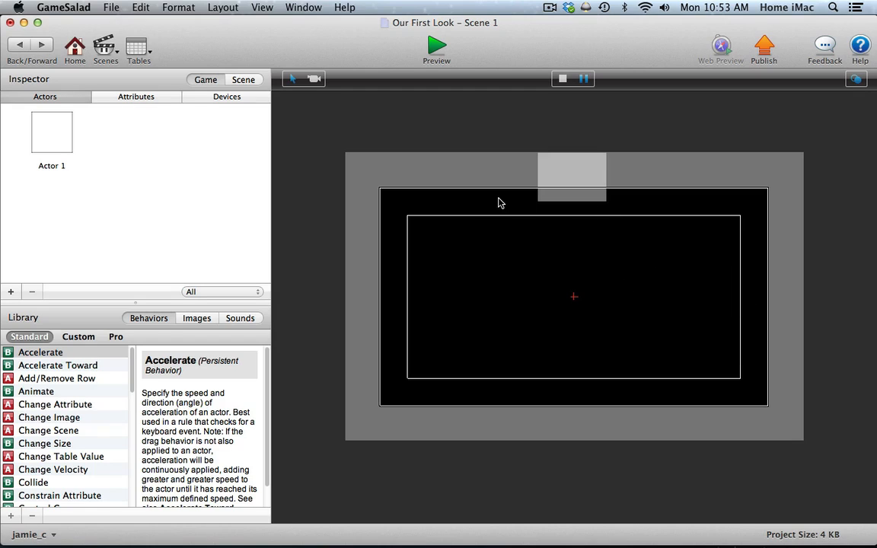
{"action": "left_click", "coordinate": [563, 80]}
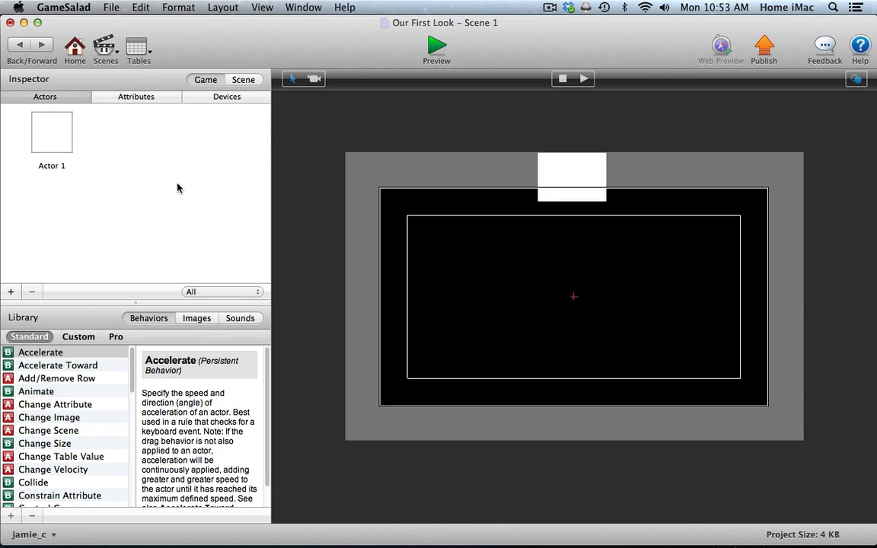
Preview the game with restarts and a pause, and hide the scene thumbnails before returning to the scene editor.
{"action": "left_click", "coordinate": [432, 47]}
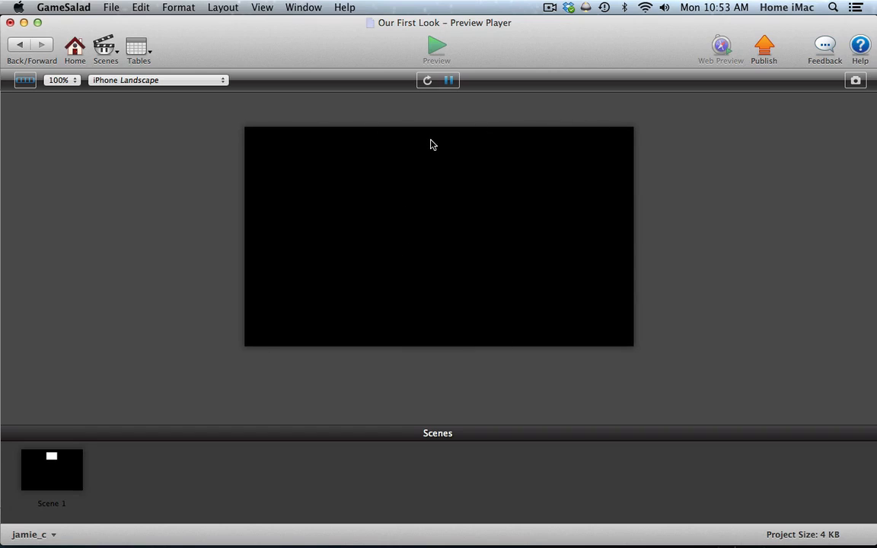
{"action": "left_click", "coordinate": [427, 80]}
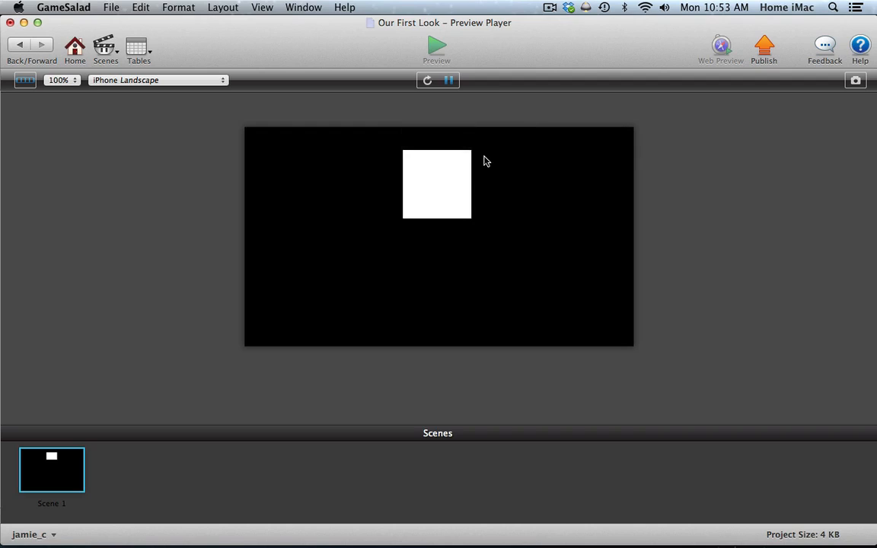
{"action": "left_click", "coordinate": [427, 80]}
{"action": "left_click", "coordinate": [451, 84]}
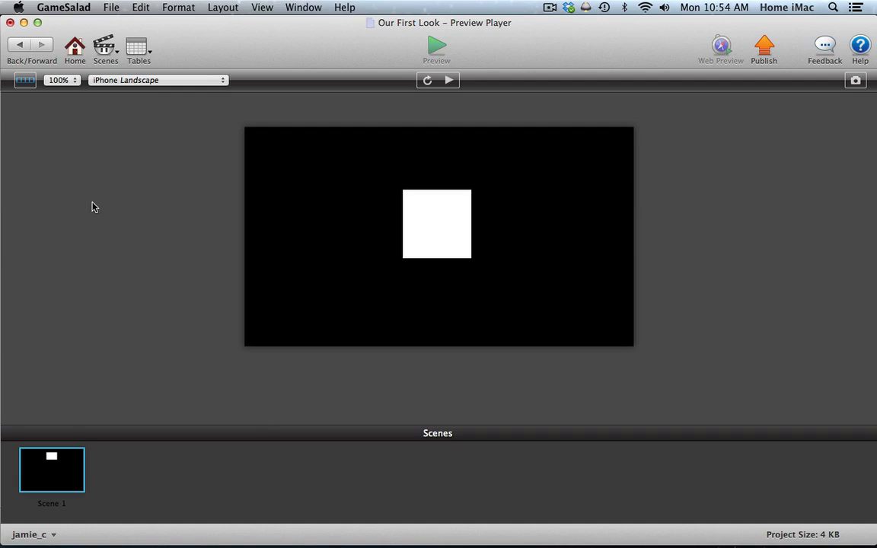
{"action": "left_click", "coordinate": [24, 78]}
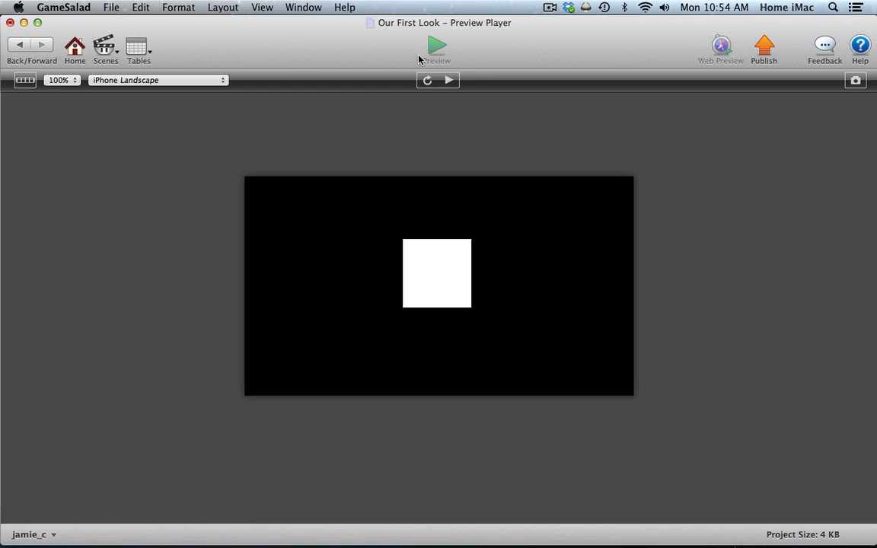
{"action": "left_click", "coordinate": [22, 47]}
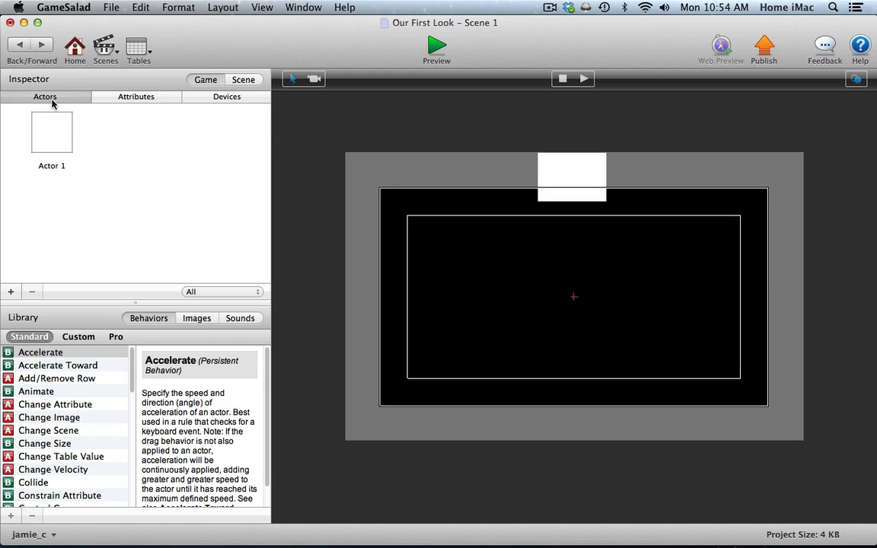
Examine the game's attributes, including the Display Size values, and bring up the device attributes.
{"action": "left_click", "coordinate": [127, 97]}
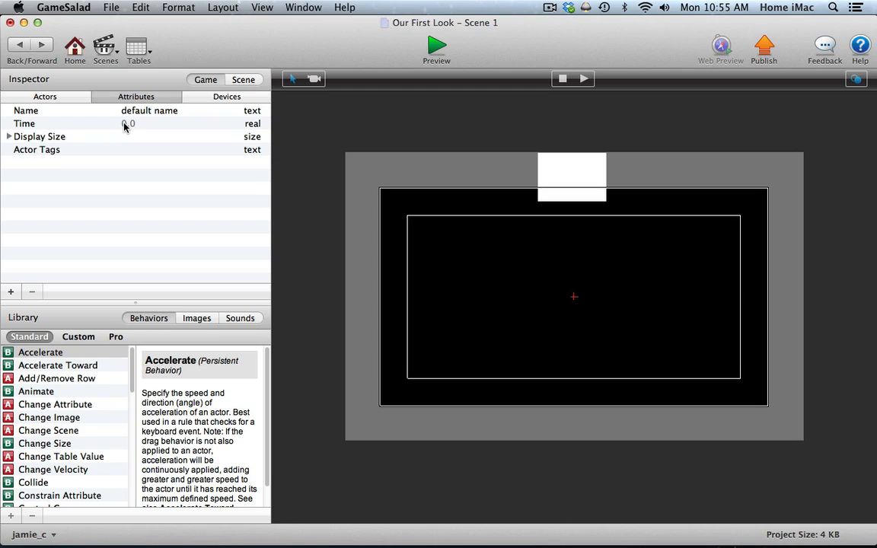
{"action": "left_click", "coordinate": [8, 136]}
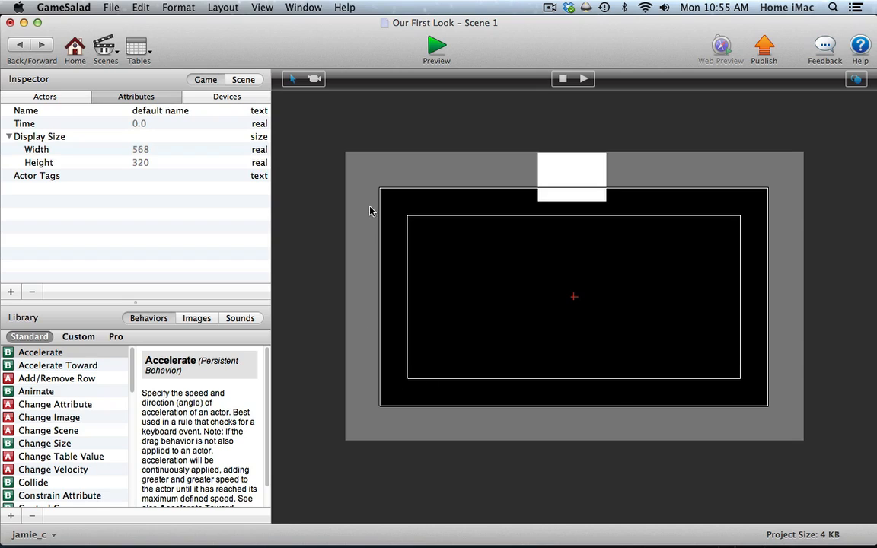
{"action": "left_click", "coordinate": [8, 136]}
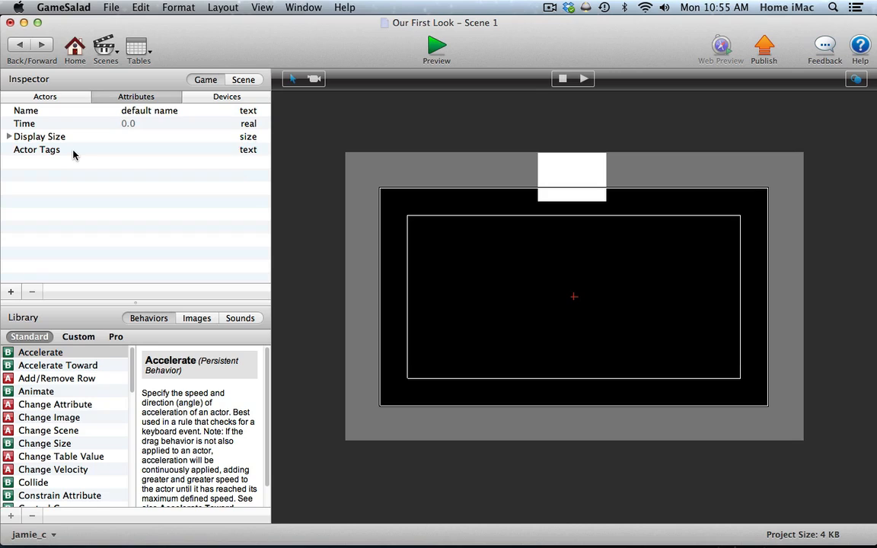
{"action": "left_click", "coordinate": [205, 95]}
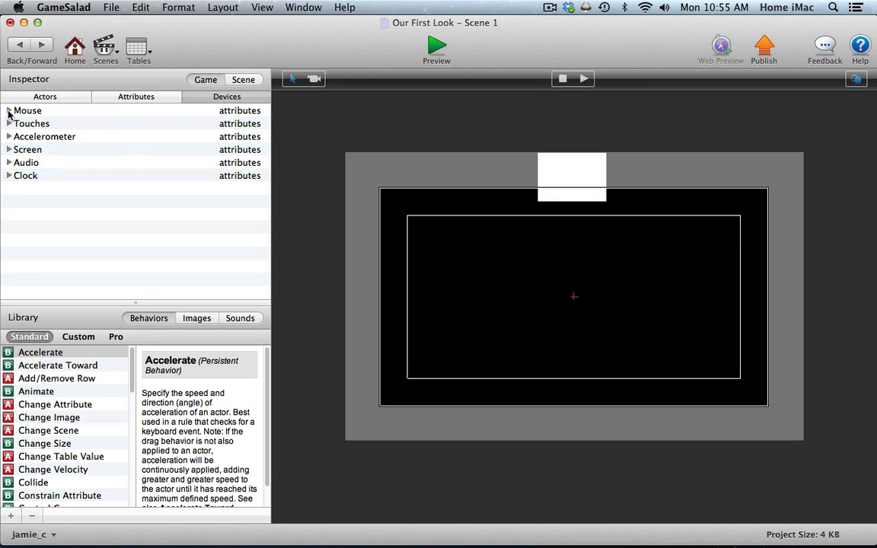
Review the project info with its platform and resolution settings, and reopen Scene 1.
{"action": "left_click", "coordinate": [20, 45]}
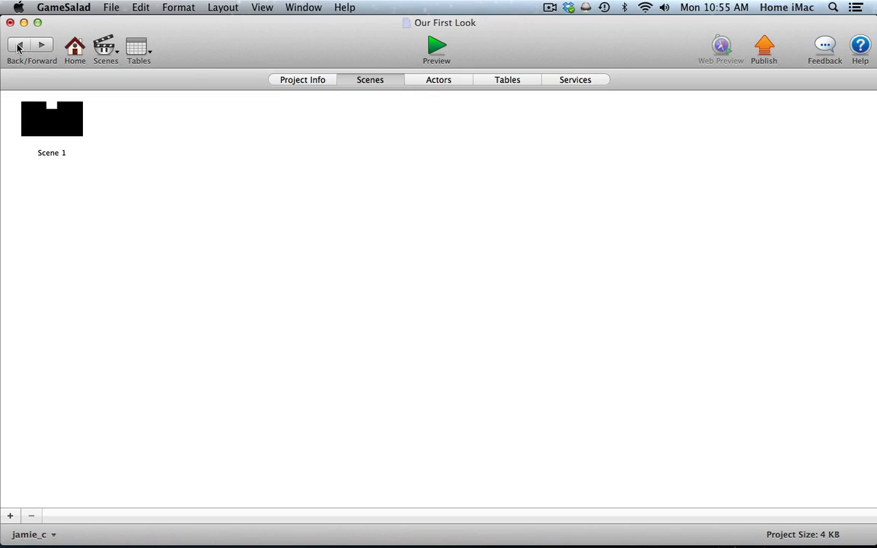
{"action": "left_click", "coordinate": [302, 79]}
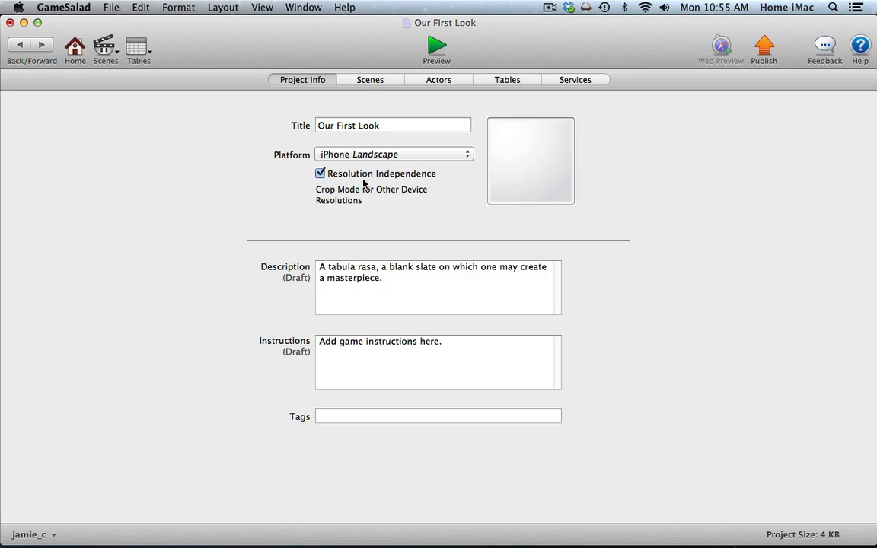
{"action": "left_click", "coordinate": [362, 84]}
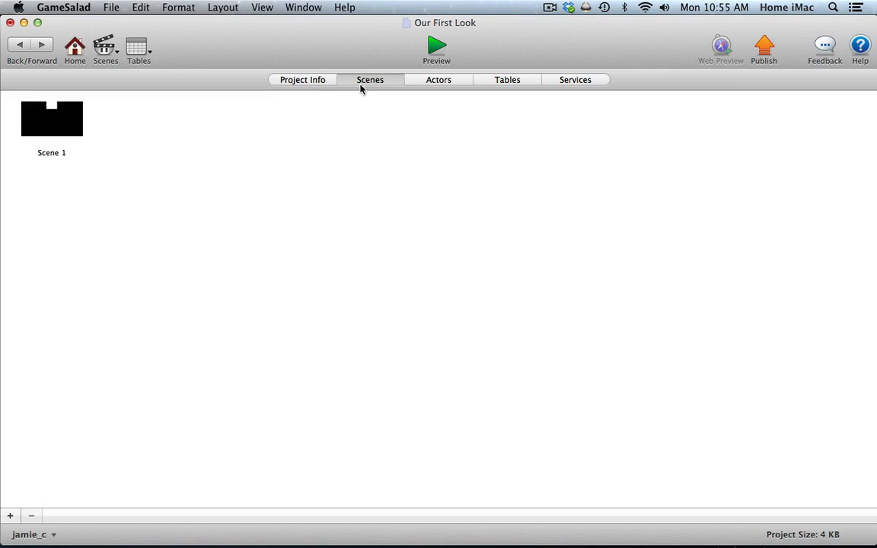
{"action": "double_click", "coordinate": [58, 112]}
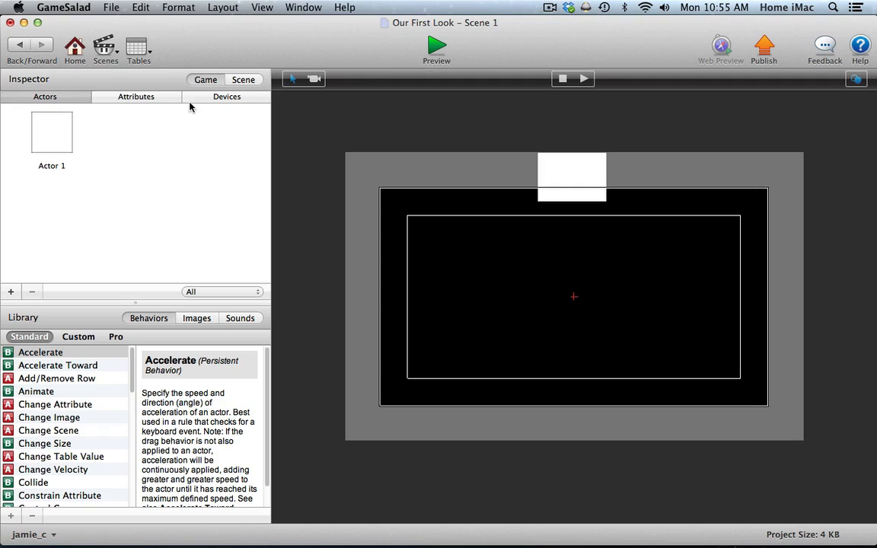
Examine the Audio and Screen device attributes, check the game attributes again, and return to the game's actor list.
{"action": "left_click", "coordinate": [195, 97]}
{"action": "left_click", "coordinate": [9, 162]}
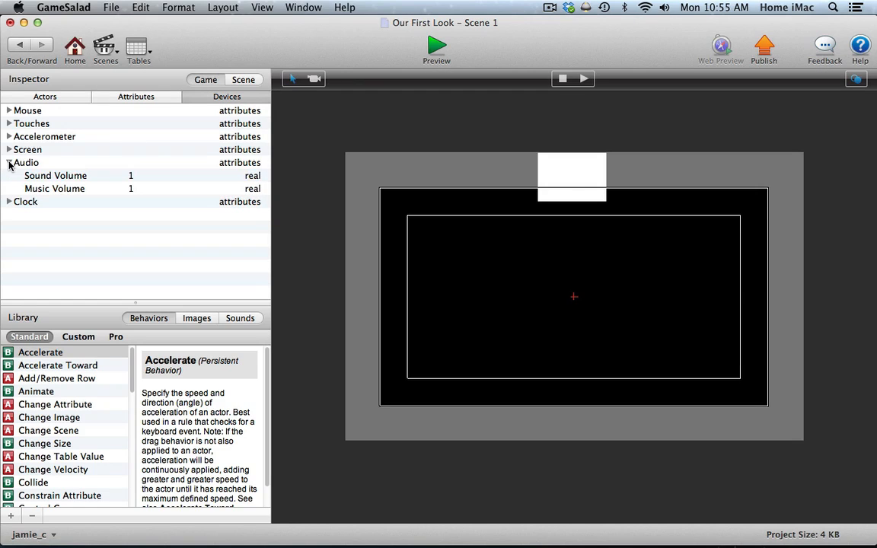
{"action": "left_click", "coordinate": [9, 150]}
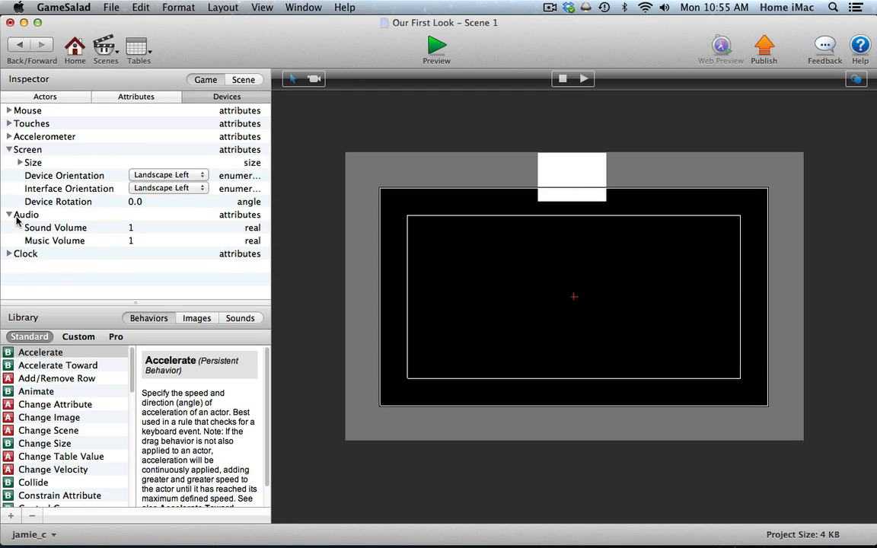
{"action": "left_click", "coordinate": [9, 215]}
{"action": "left_click", "coordinate": [9, 149]}
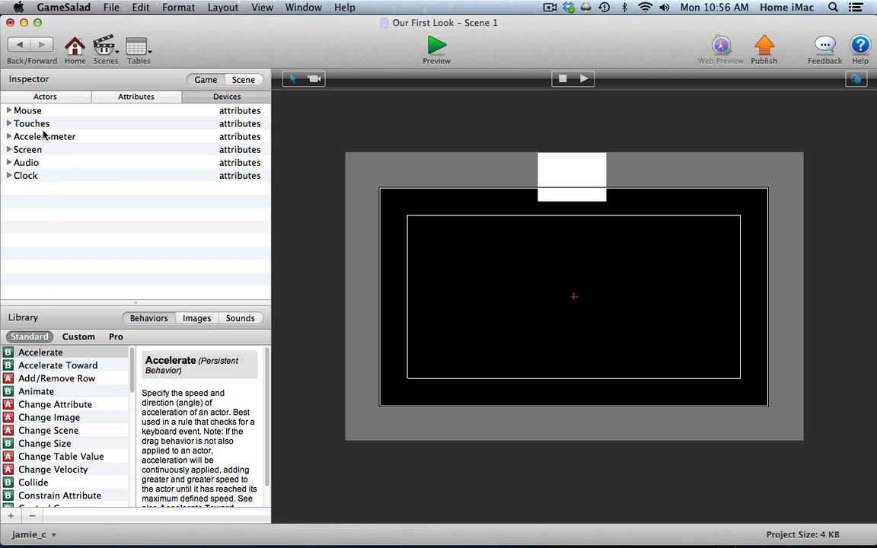
{"action": "left_click", "coordinate": [138, 97]}
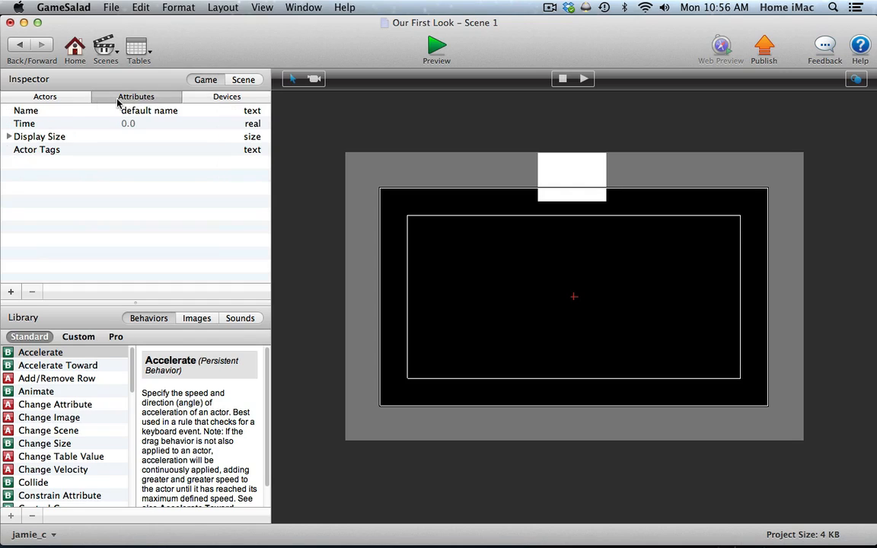
{"action": "left_click", "coordinate": [57, 99]}
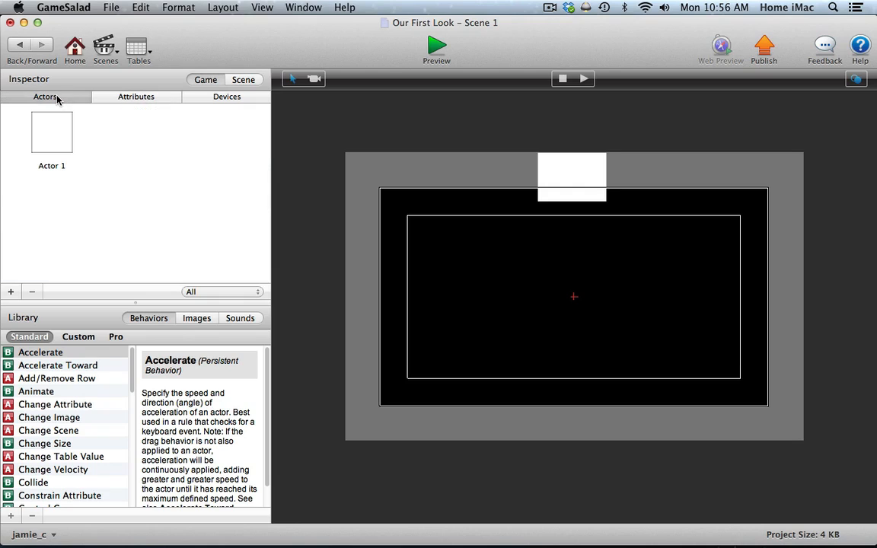
Examine Scene 1's attributes, including the width and height under Size.
{"action": "left_click", "coordinate": [245, 81]}
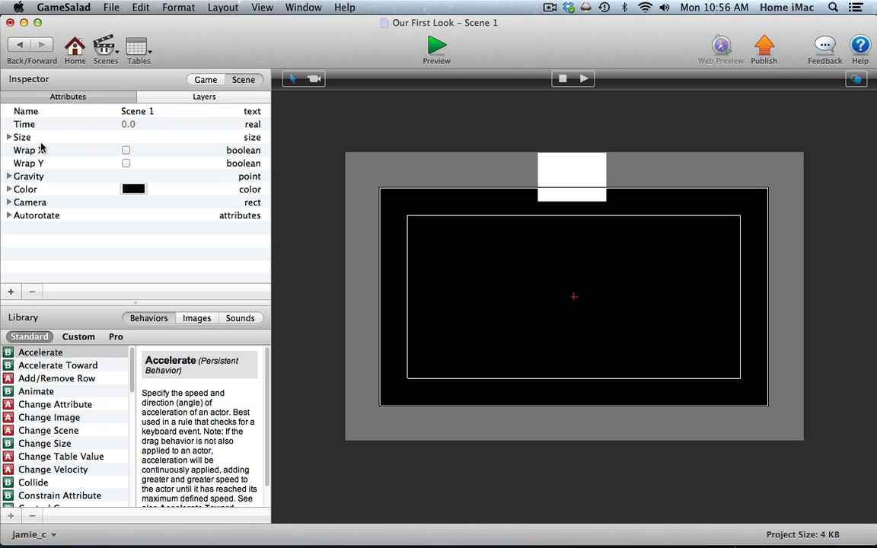
{"action": "left_click", "coordinate": [12, 136]}
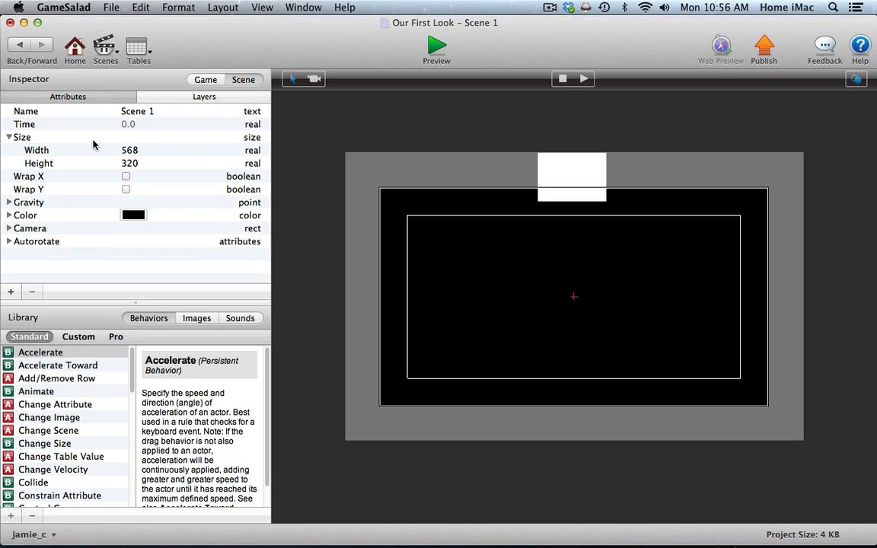
{"action": "left_click", "coordinate": [9, 138]}
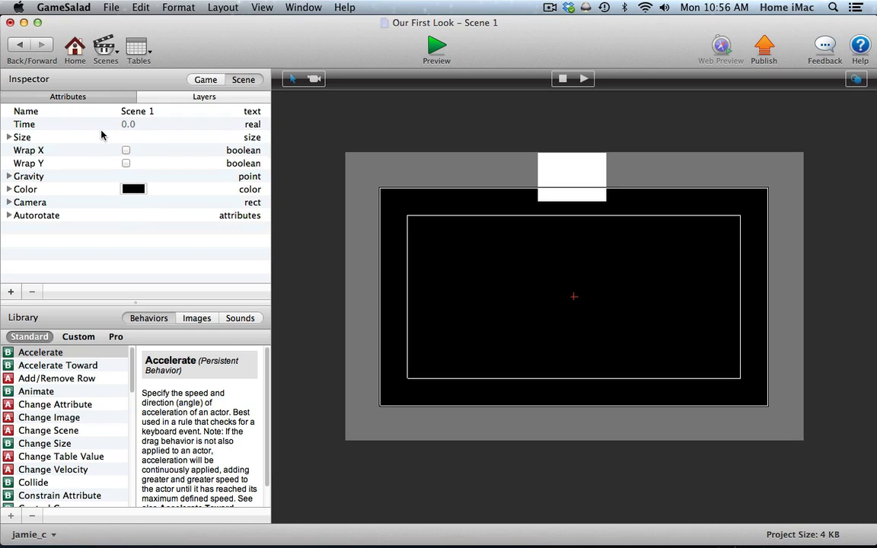
Set the scene's background color to a dark green at 100% opacity and close the color picker.
{"action": "left_click", "coordinate": [133, 189]}
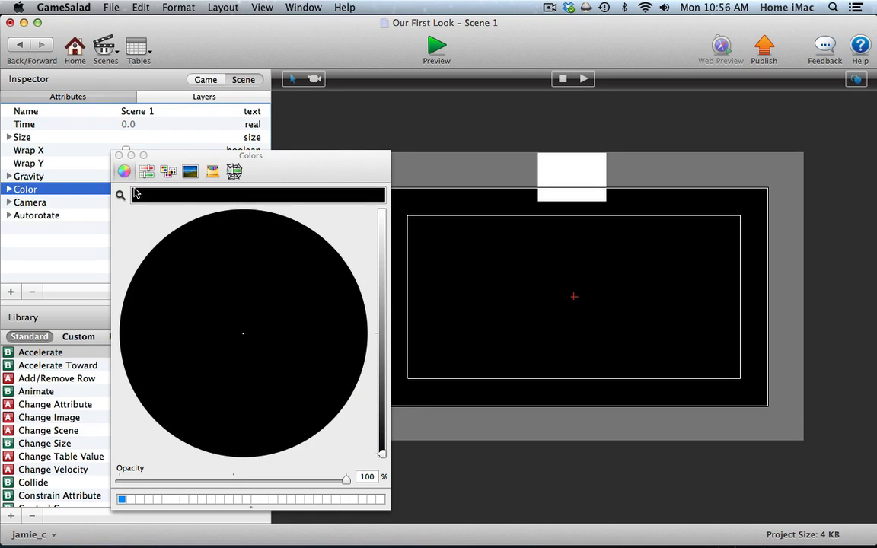
{"action": "left_click", "coordinate": [383, 257]}
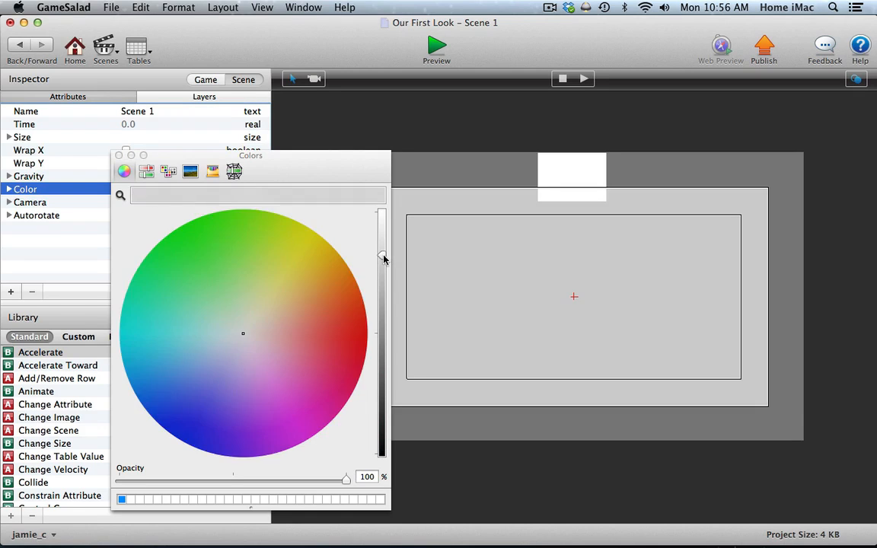
{"action": "left_click", "coordinate": [219, 251]}
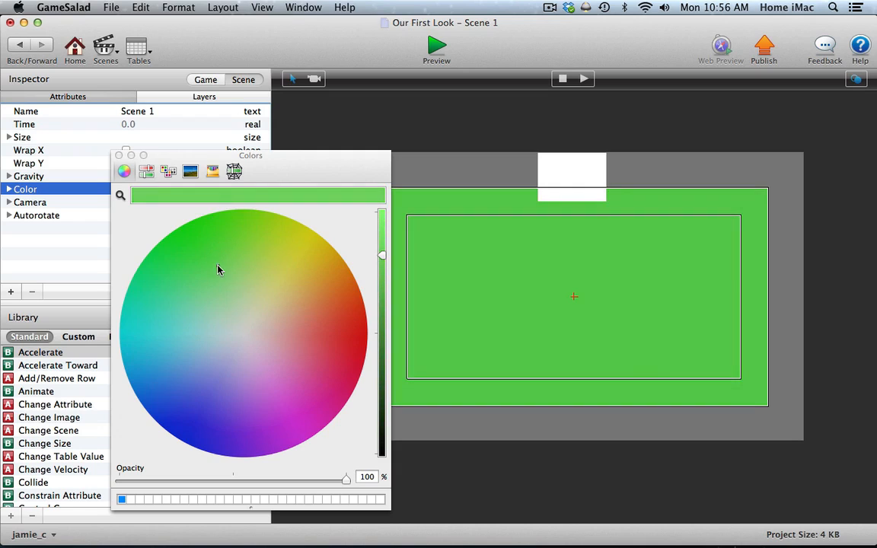
{"action": "left_click_drag", "start_coordinate": [380, 257], "coordinate": [381, 354]}
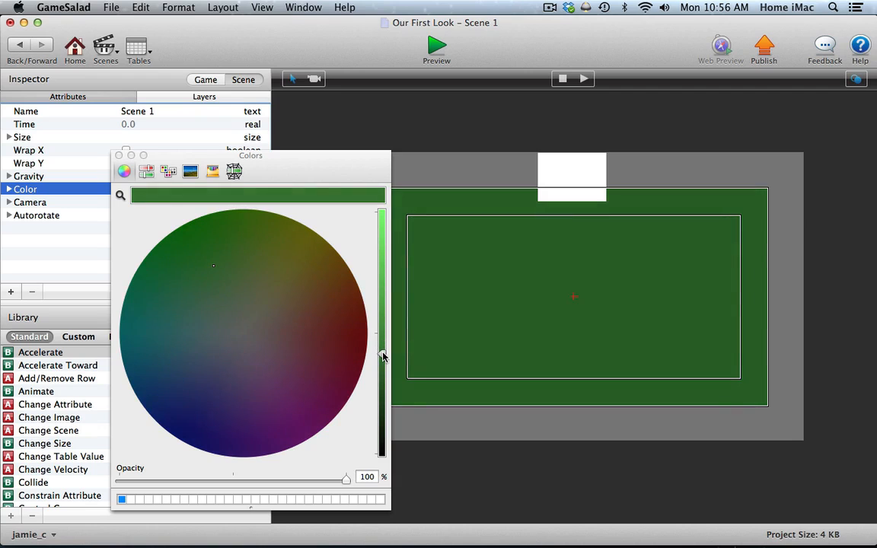
{"action": "left_click", "coordinate": [119, 156]}
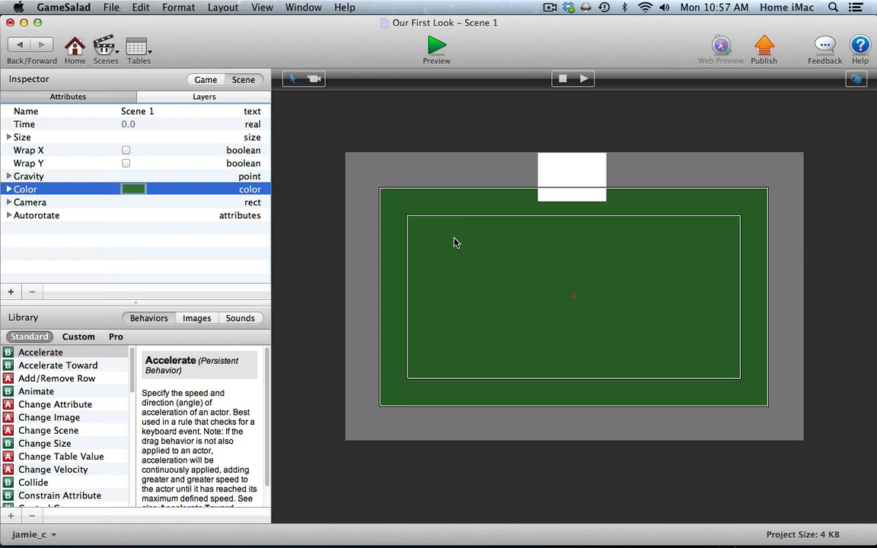
Inspect the scene color's Red, Green, Blue and Alpha components and the Gravity X and Y attributes.
{"action": "left_click", "coordinate": [9, 190]}
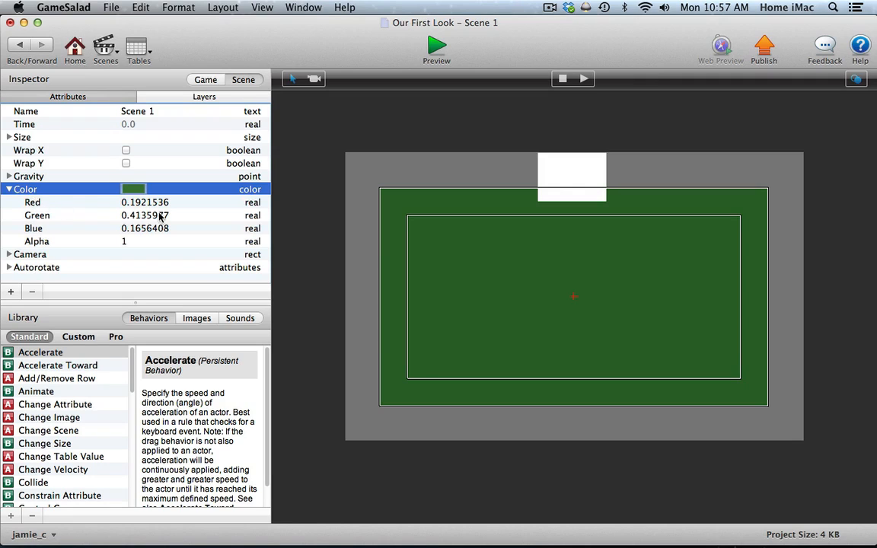
{"action": "left_click", "coordinate": [9, 189]}
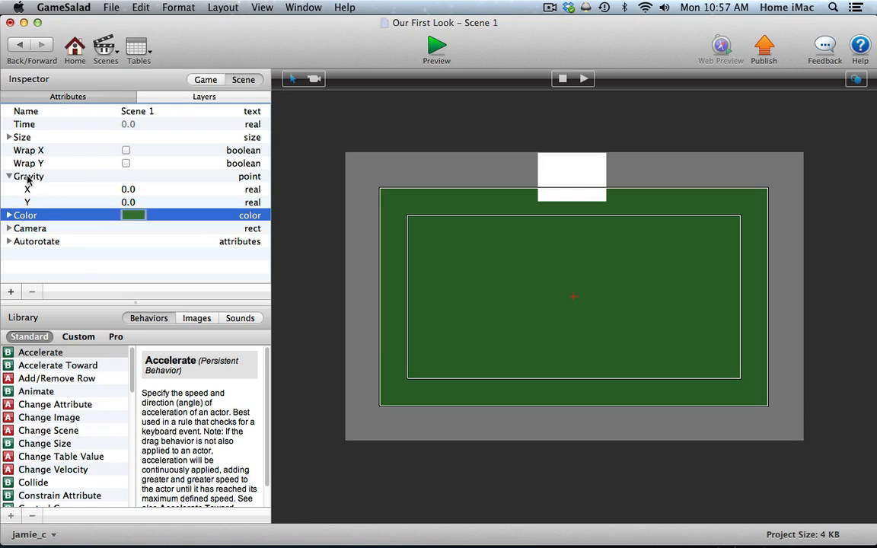
{"action": "left_click", "coordinate": [8, 176]}
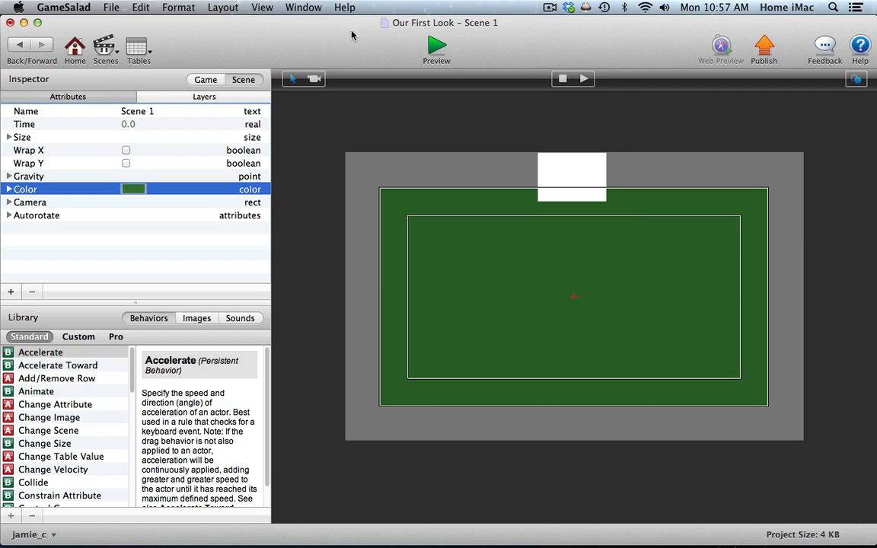
Switch to the NAB 1.0 Paid project and open its Level 1 scene.
{"action": "left_click", "coordinate": [270, 8]}
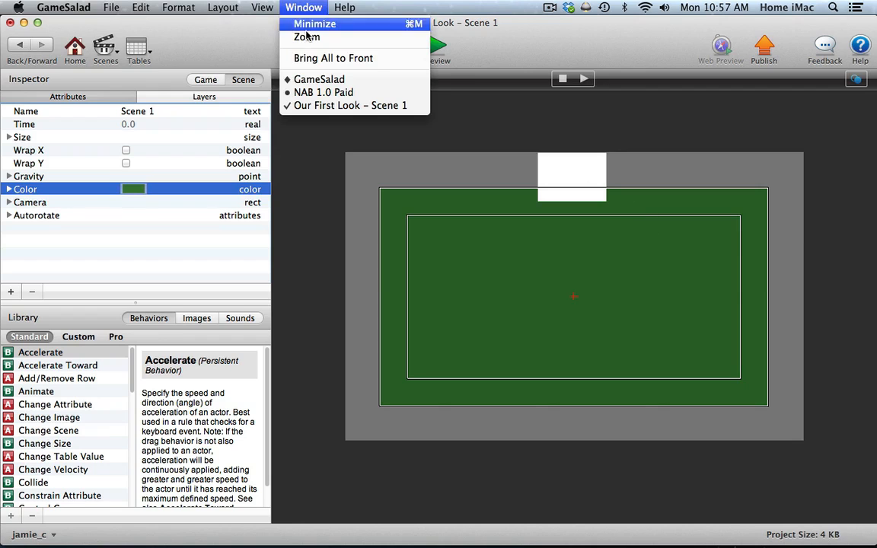
{"action": "left_click", "coordinate": [312, 92]}
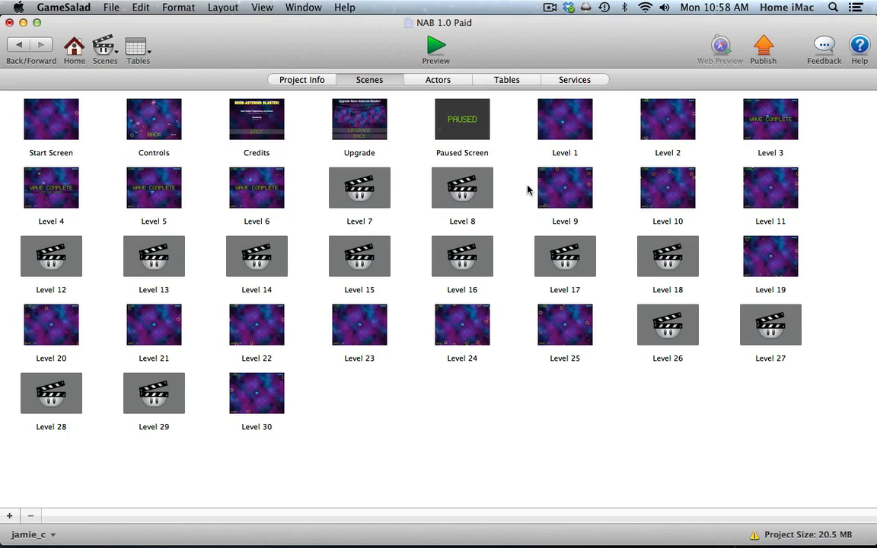
{"action": "left_click", "coordinate": [575, 130]}
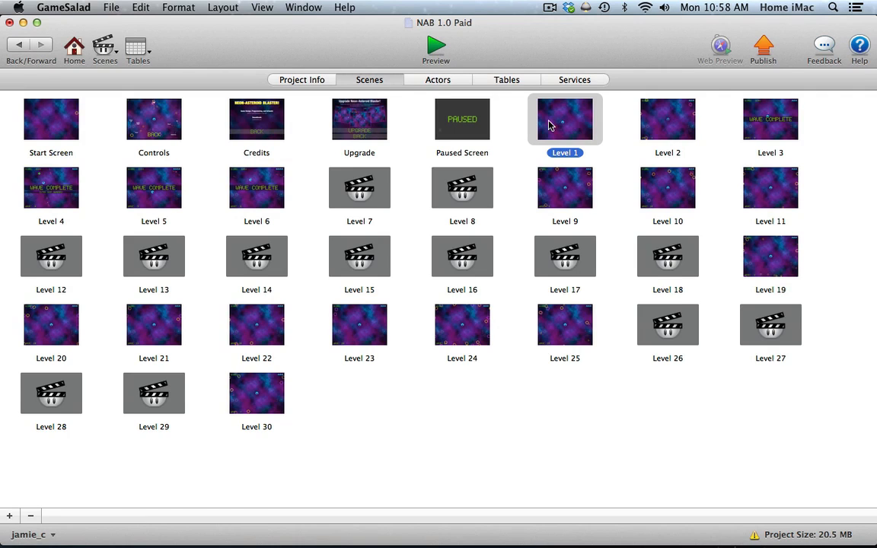
{"action": "double_click", "coordinate": [550, 125]}
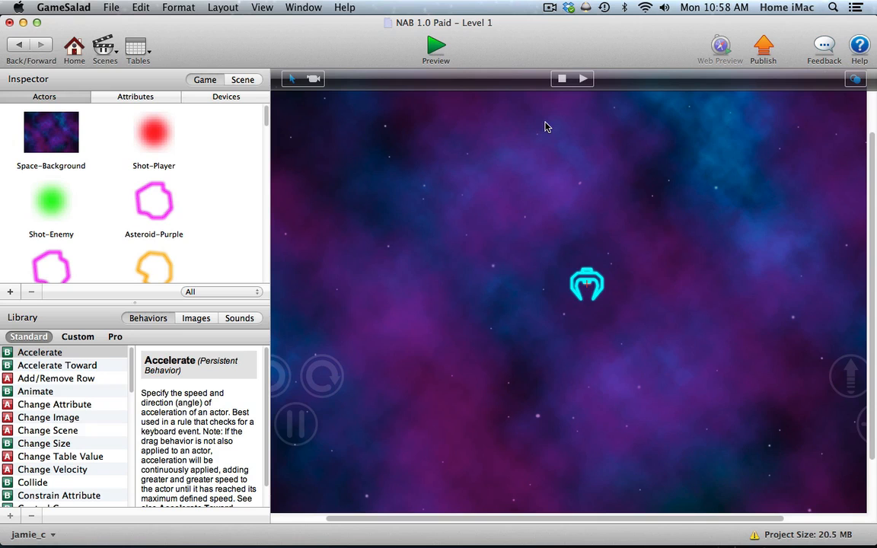
Preview the Level 1 scene, and switch back to Scene 1 of the Our First Look project.
{"action": "left_click", "coordinate": [435, 47]}
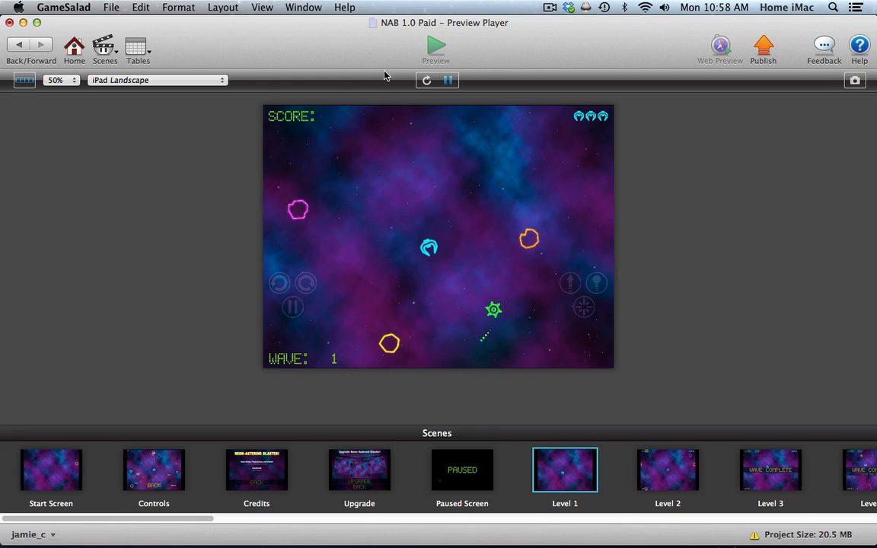
{"action": "left_click", "coordinate": [22, 46]}
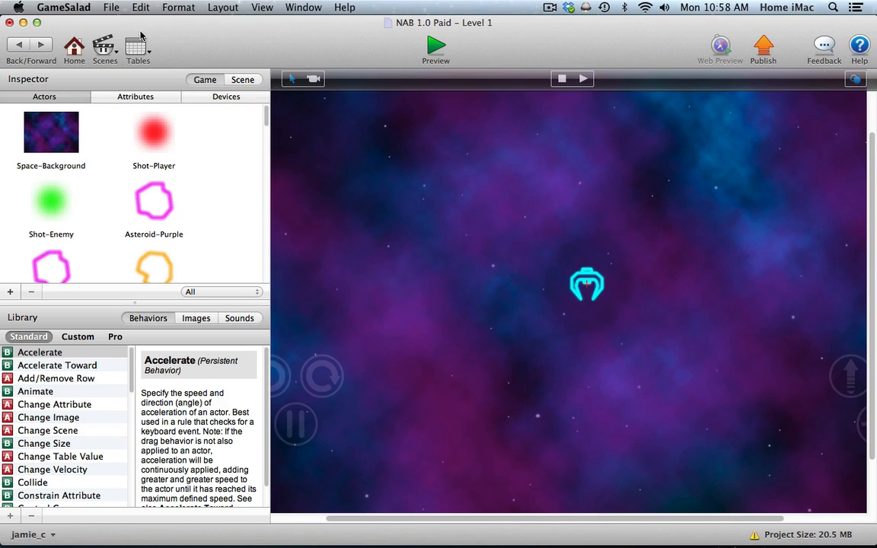
{"action": "left_click", "coordinate": [289, 7]}
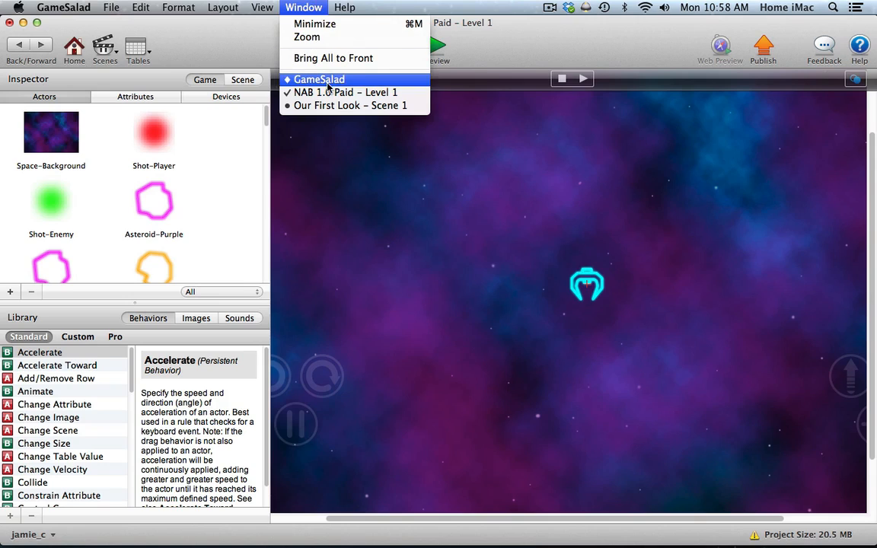
{"action": "left_click", "coordinate": [331, 106]}
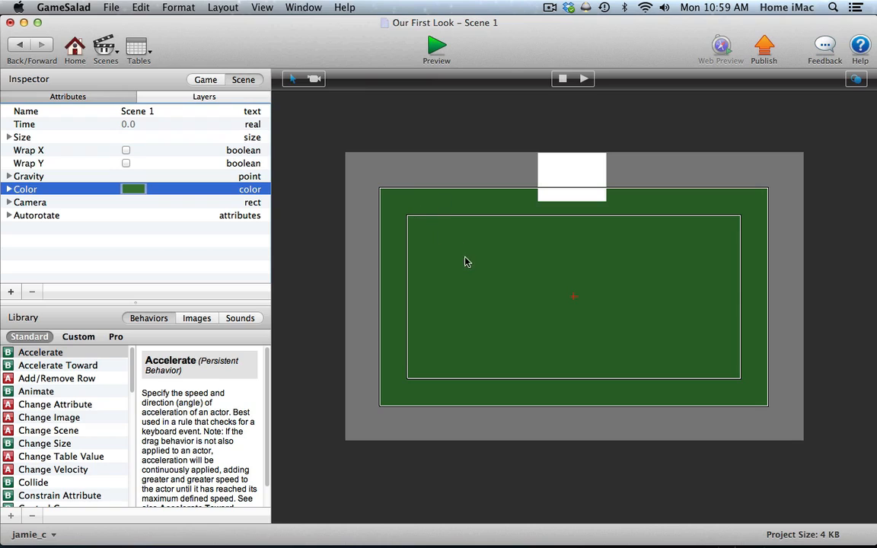
Examine the scene's layers and the actors inside the Background layer, and return to the scene attributes.
{"action": "left_click", "coordinate": [200, 94]}
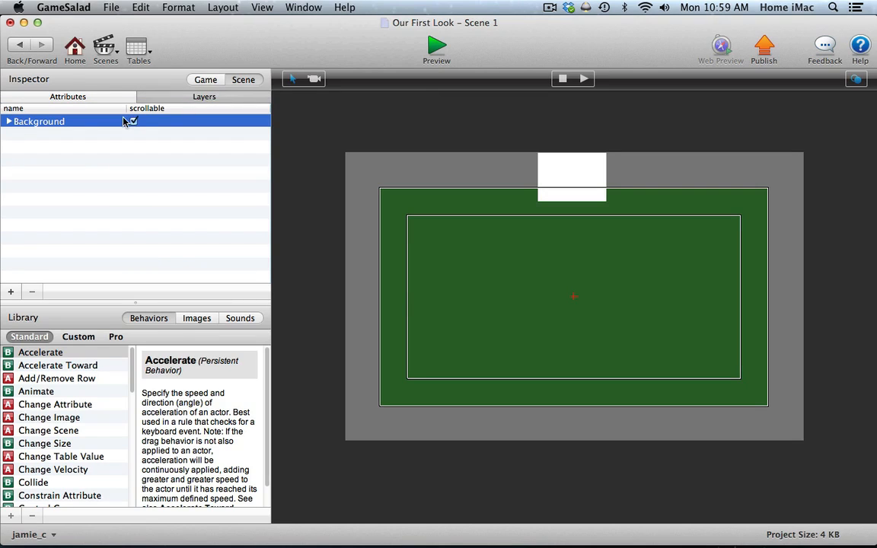
{"action": "left_click", "coordinate": [8, 122]}
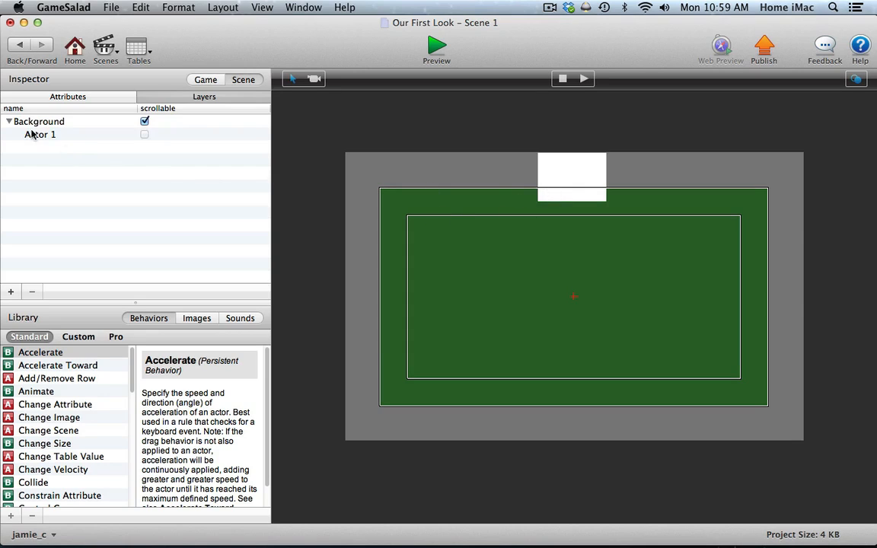
{"action": "left_click", "coordinate": [9, 121]}
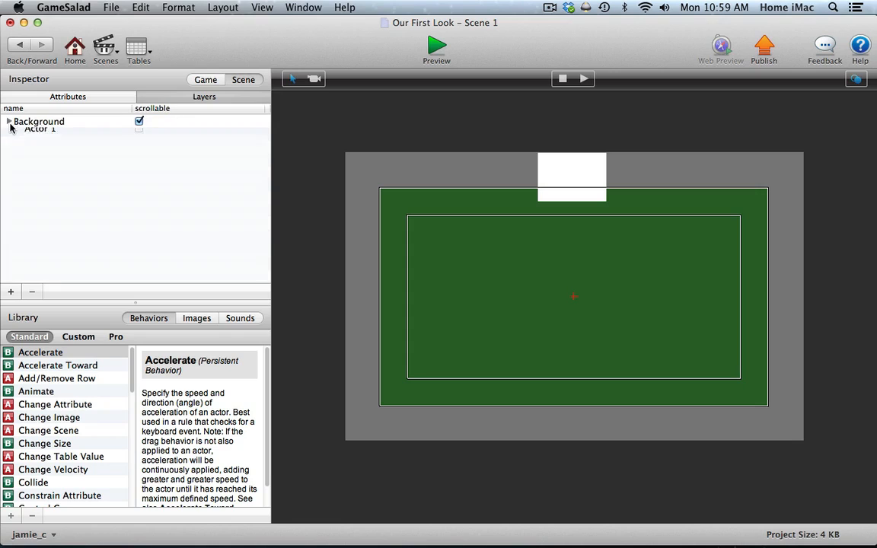
{"action": "left_click", "coordinate": [63, 97]}
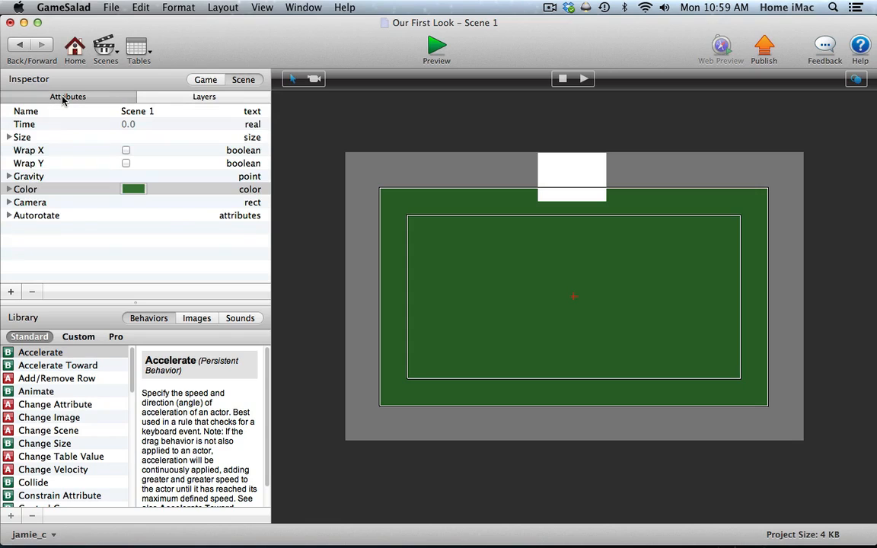
Add a second actor to the game, set its color to red, and return to the scene.
{"action": "left_click", "coordinate": [207, 80]}
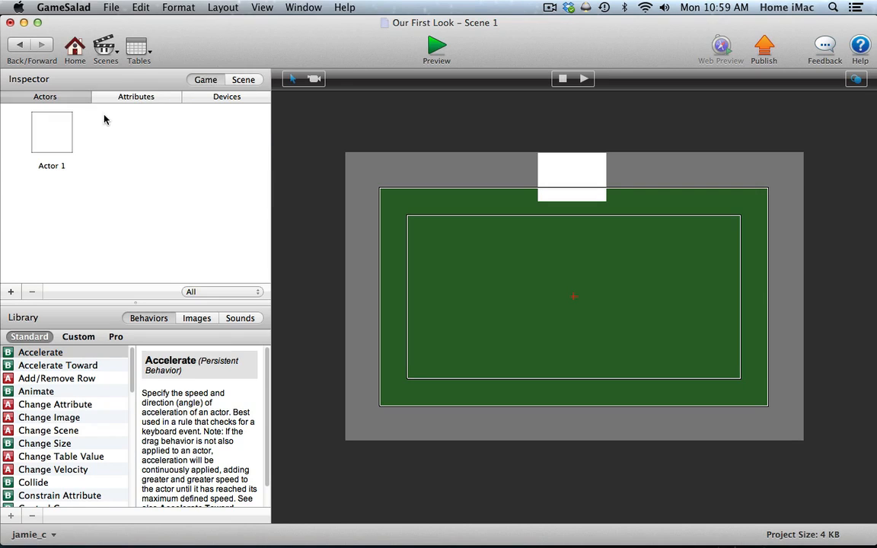
{"action": "left_click", "coordinate": [10, 293]}
{"action": "double_click", "coordinate": [150, 127]}
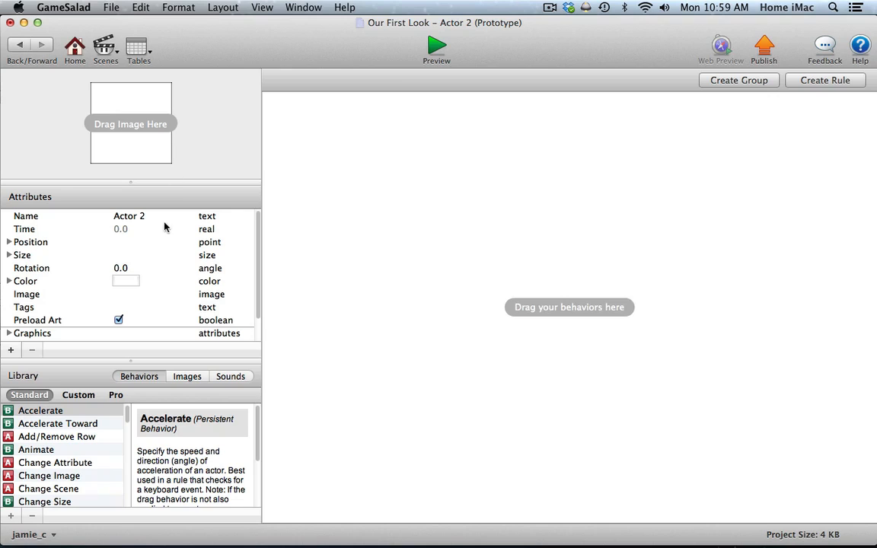
{"action": "left_click", "coordinate": [126, 281]}
{"action": "left_click_drag", "start_coordinate": [340, 340], "coordinate": [361, 348]}
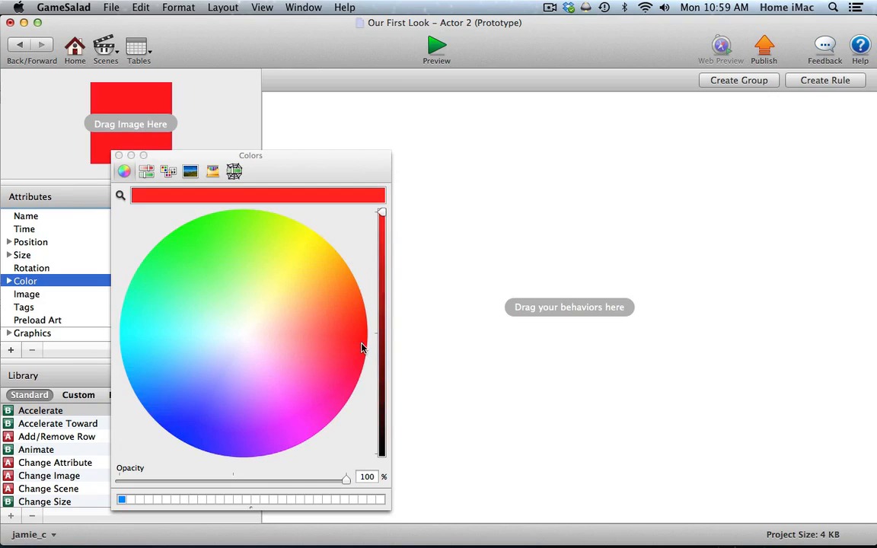
{"action": "left_click", "coordinate": [119, 155]}
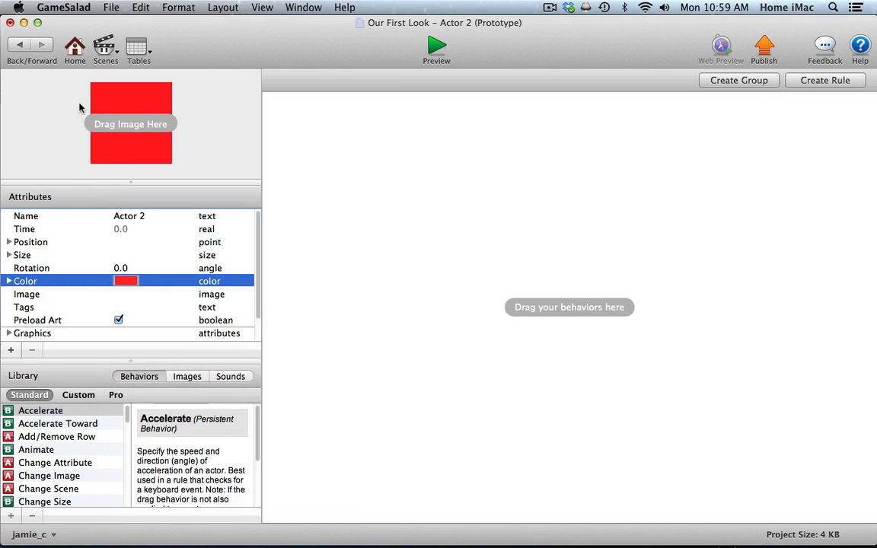
{"action": "left_click", "coordinate": [28, 49]}
Place Actor 2 as a large red rectangle over the lower part of the scene, and move the white Actor 1 to overlap its upper edge.
{"action": "left_click", "coordinate": [163, 131]}
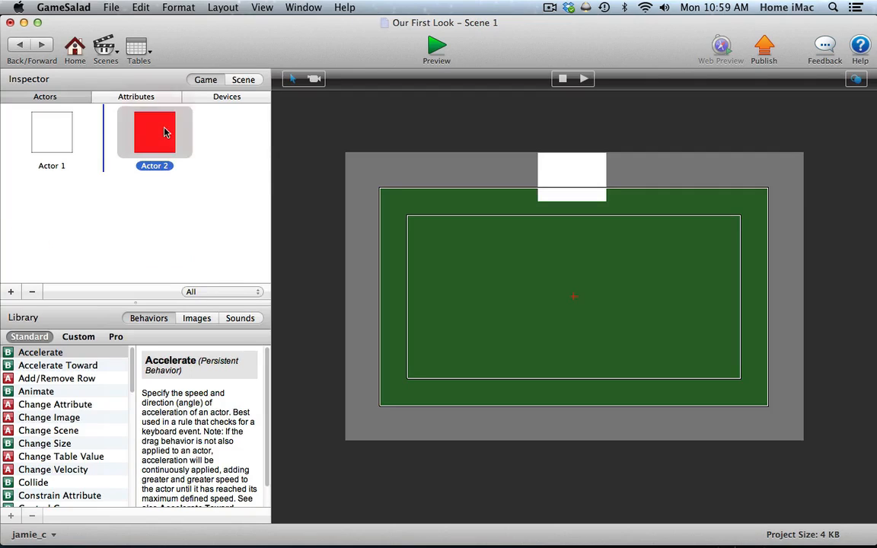
{"action": "left_click_drag", "start_coordinate": [163, 131], "coordinate": [785, 415]}
{"action": "left_click", "coordinate": [565, 164]}
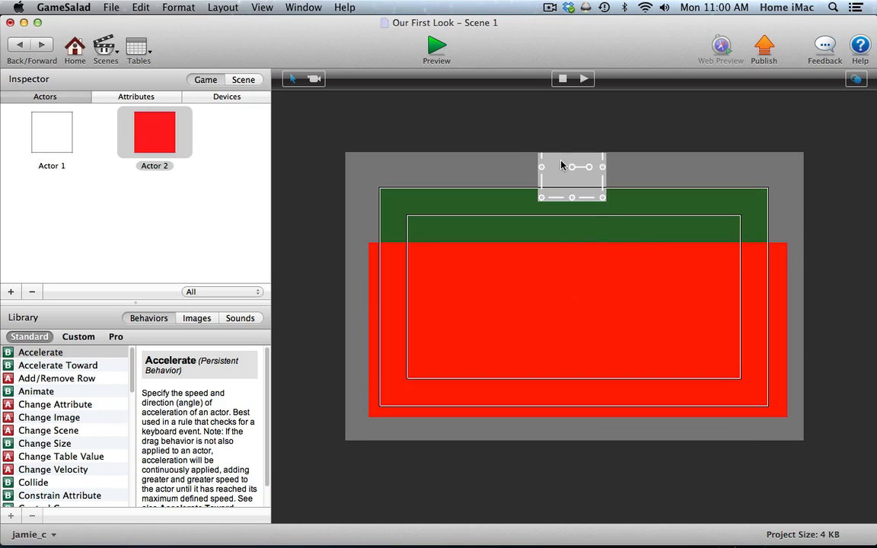
{"action": "left_click_drag", "start_coordinate": [561, 164], "coordinate": [555, 236]}
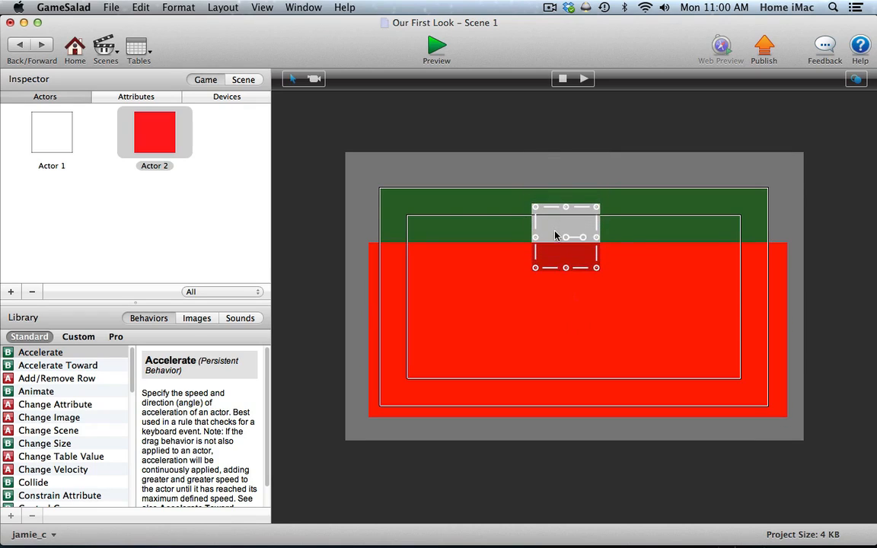
Select the red actor and the white actor in turn in the scene to examine how they overlap, and clear the selection.
{"action": "left_click", "coordinate": [372, 221]}
{"action": "left_click", "coordinate": [478, 270]}
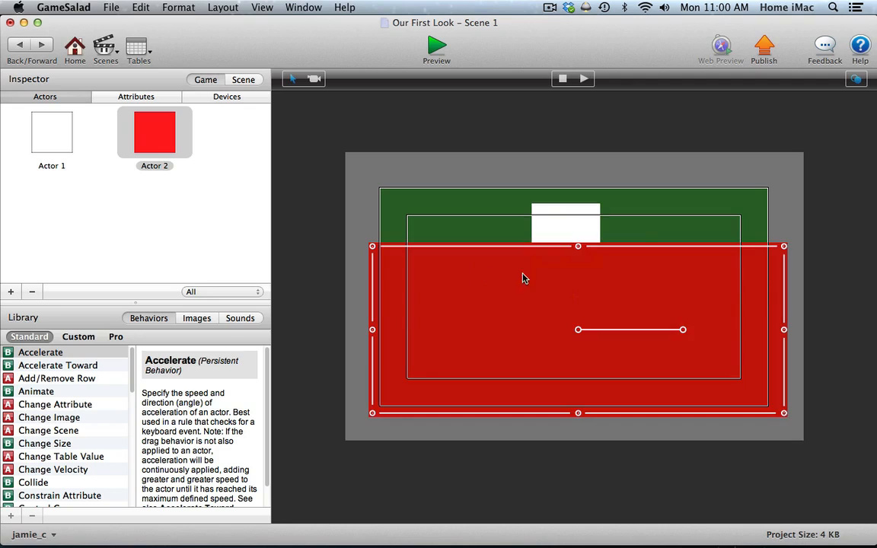
{"action": "left_click", "coordinate": [543, 237]}
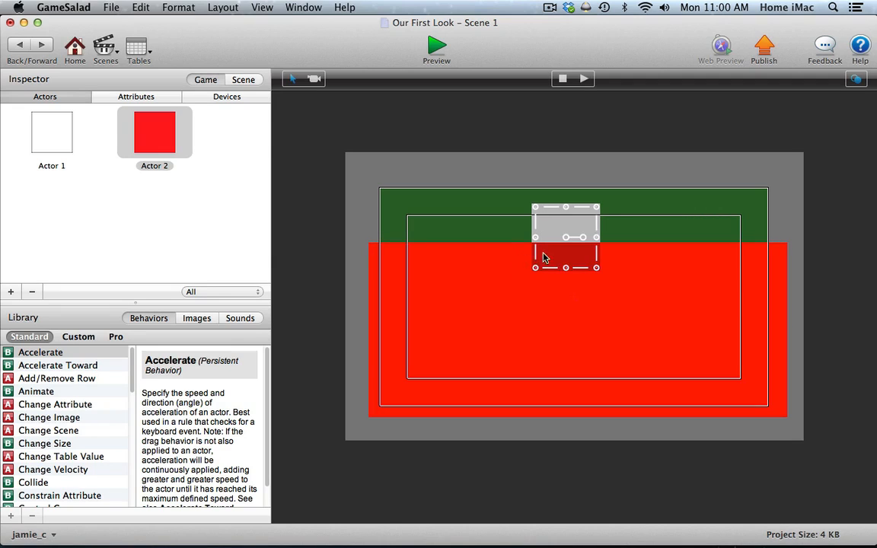
{"action": "left_click", "coordinate": [477, 186]}
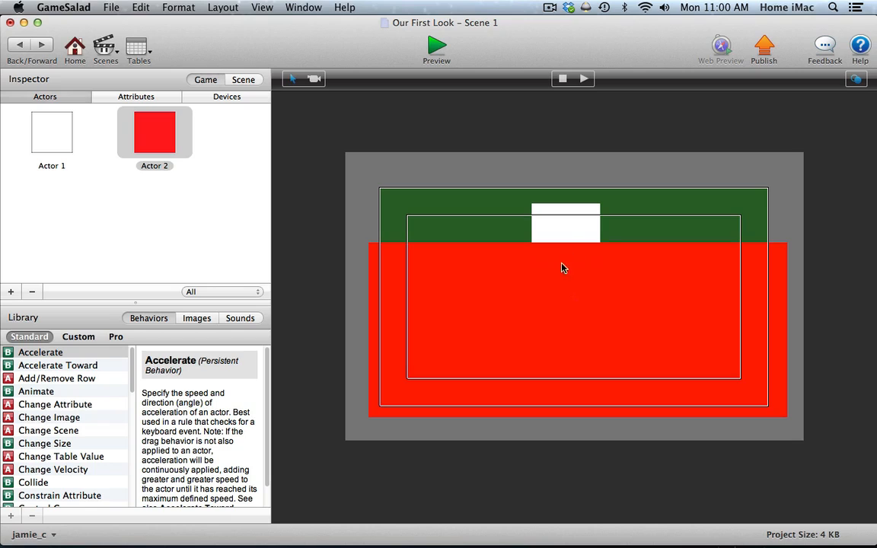
Show the scene's layers and move Actor 1 above Actor 2 within the Background layer.
{"action": "left_click", "coordinate": [244, 80]}
{"action": "left_click", "coordinate": [227, 97]}
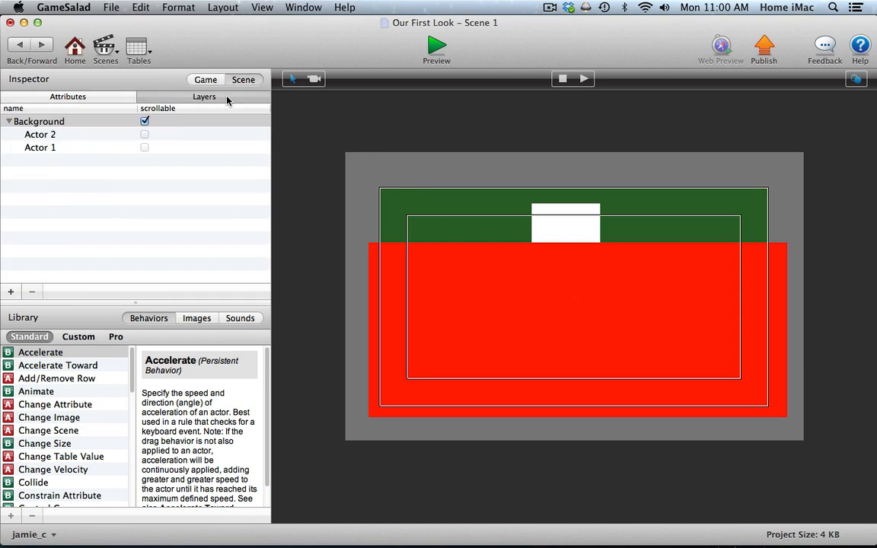
{"action": "left_click", "coordinate": [36, 148]}
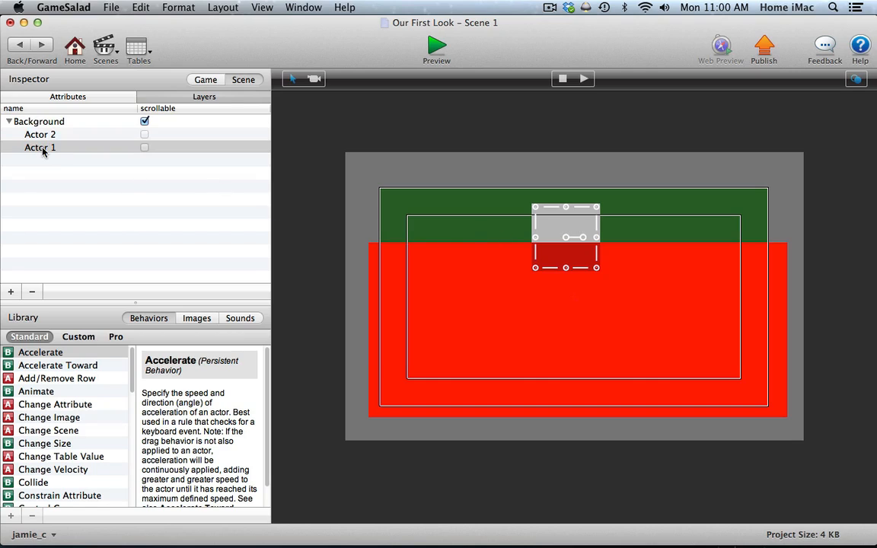
{"action": "mouse_move", "coordinate": [36, 145]}
{"action": "left_mouse_down"}
{"action": "mouse_move", "coordinate": [46, 126]}
{"action": "mouse_move", "coordinate": [43, 133]}
{"action": "left_mouse_up"}
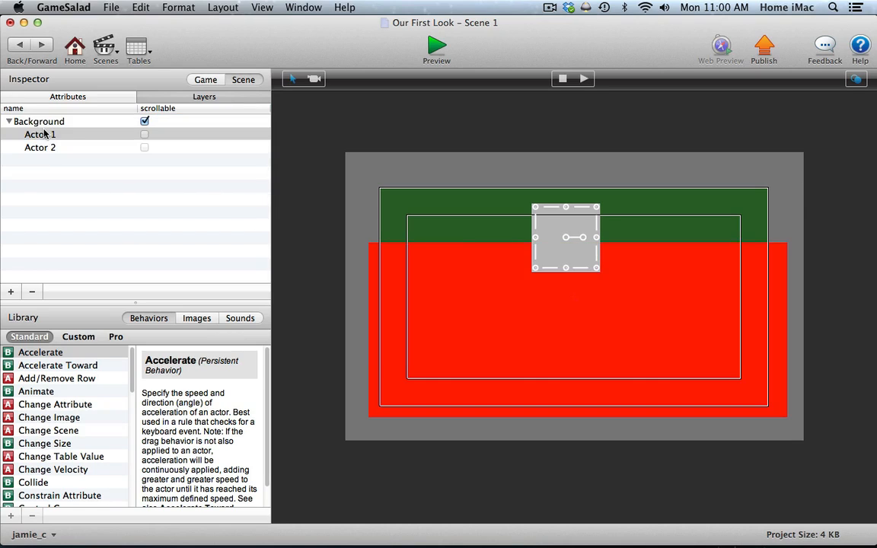
Select Actor 2 and Actor 1 in turn to check their new stacking order in the scene, and clear the selection.
{"action": "left_click", "coordinate": [70, 149]}
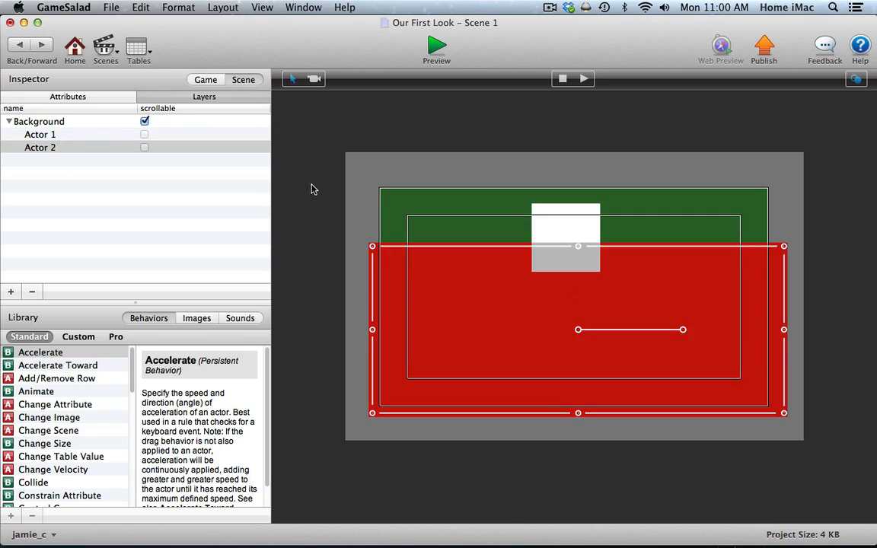
{"action": "left_click", "coordinate": [364, 208]}
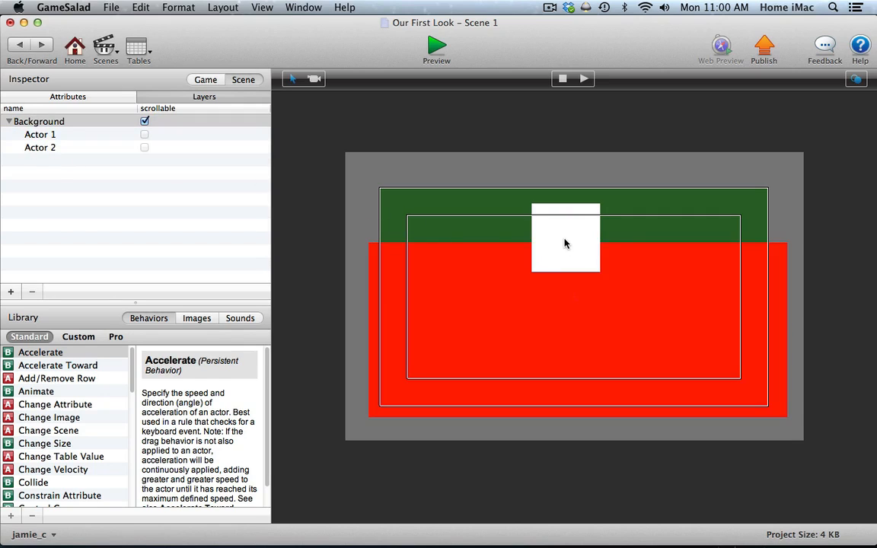
{"action": "left_click", "coordinate": [544, 247]}
{"action": "left_click", "coordinate": [503, 258]}
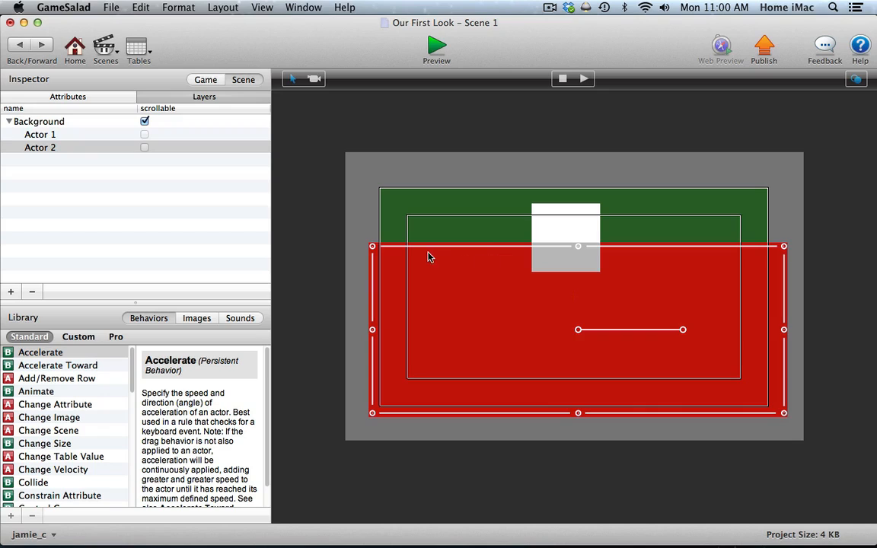
{"action": "left_click", "coordinate": [358, 221]}
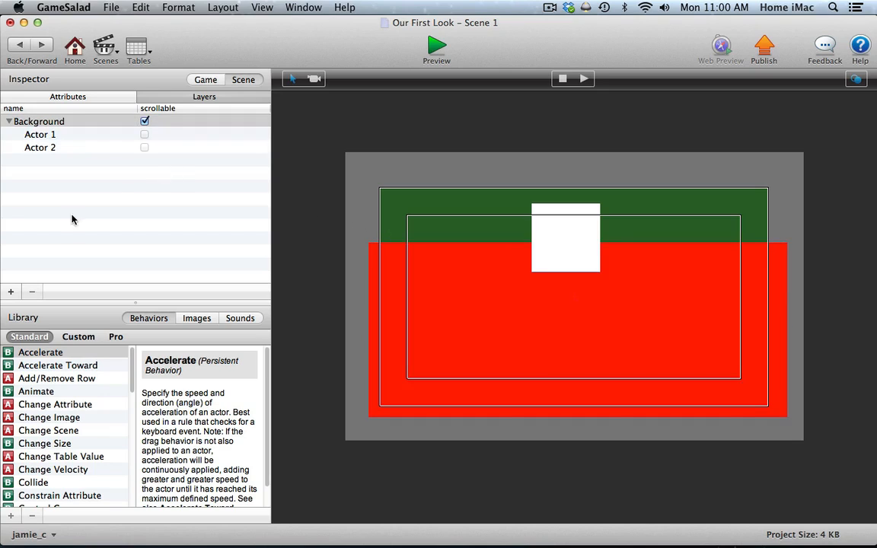
Add a new layer to the scene and name it players.
{"action": "left_click", "coordinate": [11, 291]}
{"action": "double_click", "coordinate": [35, 163]}
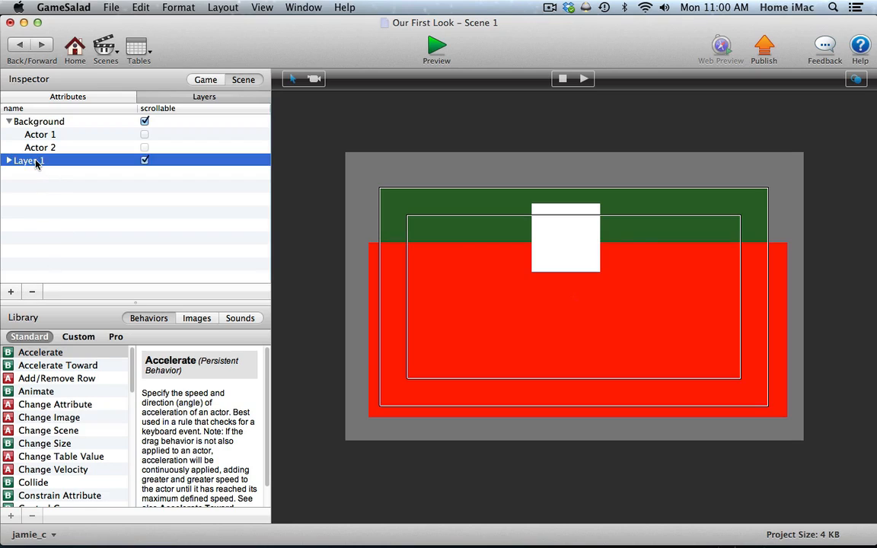
{"action": "type", "text": "player"}
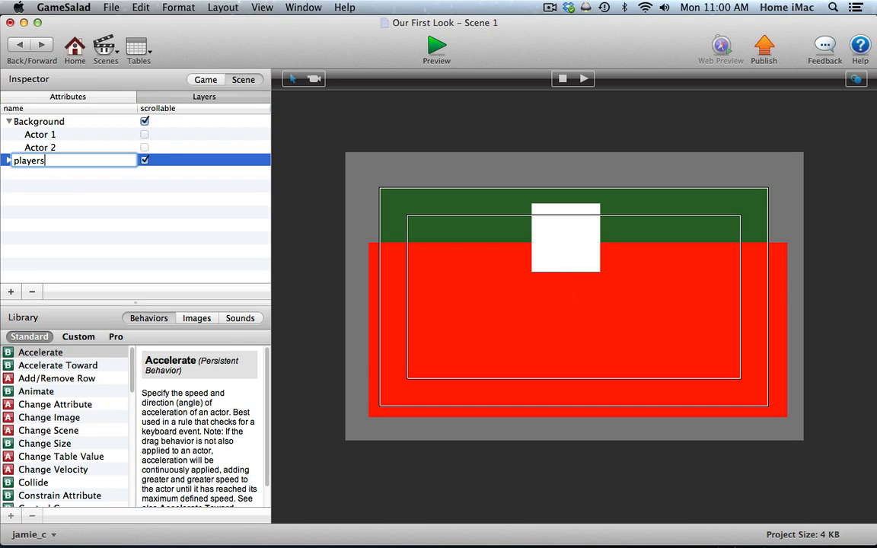
{"action": "key", "text": "Return"}
Move Actor 1 from the Background layer into the players layer, and place the players layer above Background.
{"action": "left_click_drag", "start_coordinate": [35, 134], "coordinate": [36, 161]}
{"action": "left_click", "coordinate": [9, 148]}
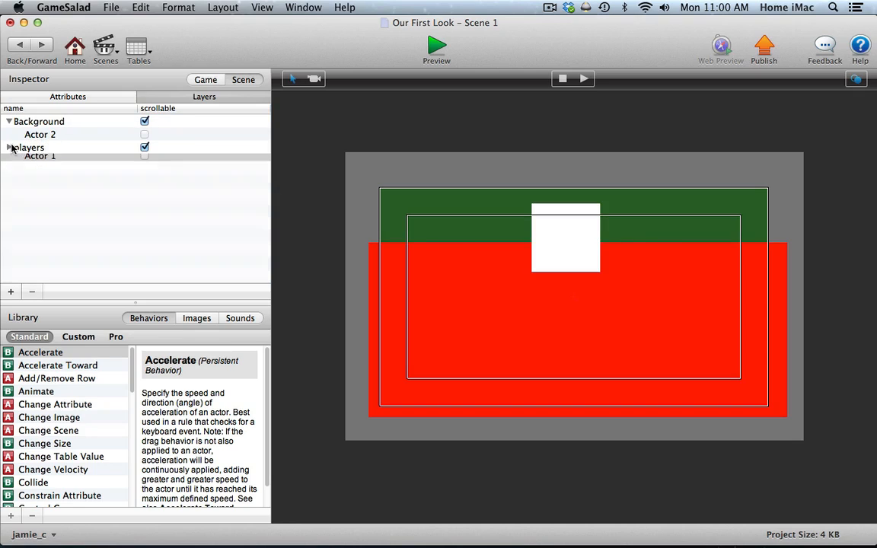
{"action": "left_click", "coordinate": [7, 122]}
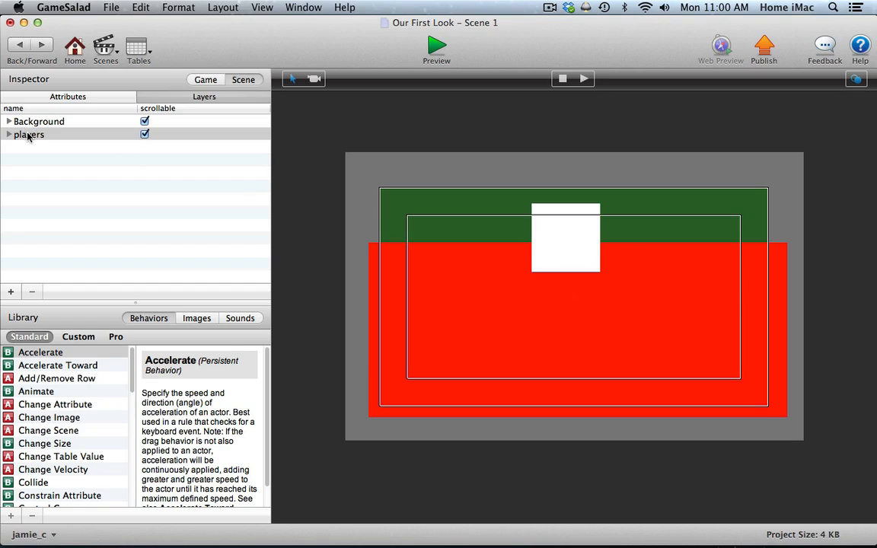
{"action": "left_click_drag", "start_coordinate": [23, 134], "coordinate": [34, 118]}
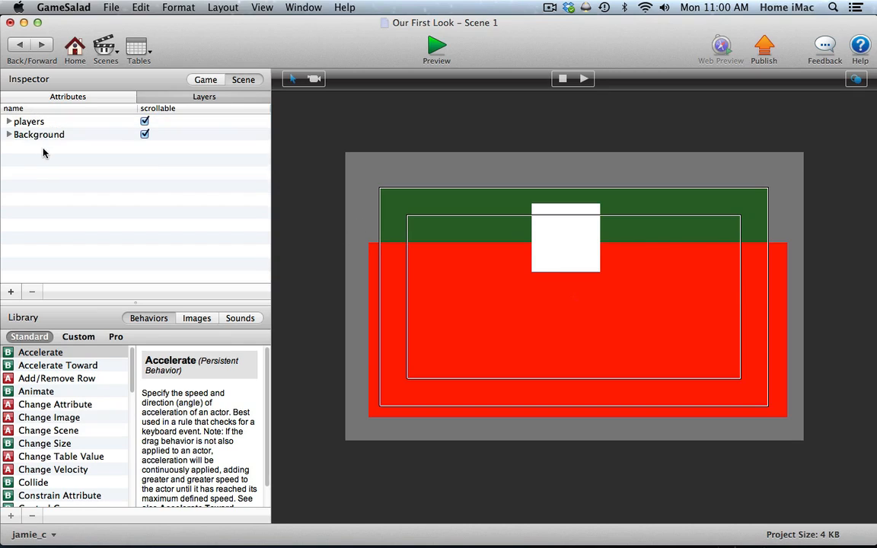
Examine which actors the players and Background layers contain, and collapse both layers again.
{"action": "left_click", "coordinate": [8, 121]}
{"action": "left_click", "coordinate": [8, 147]}
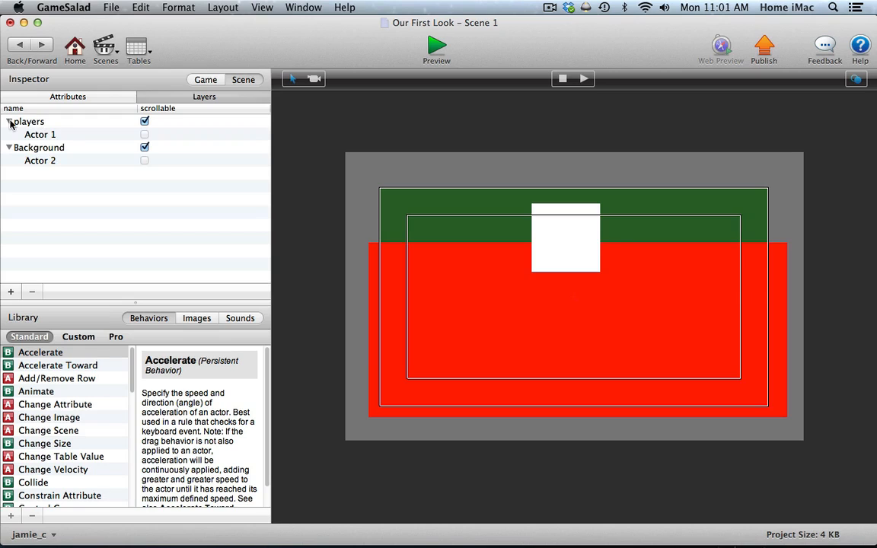
{"action": "left_click", "coordinate": [10, 148]}
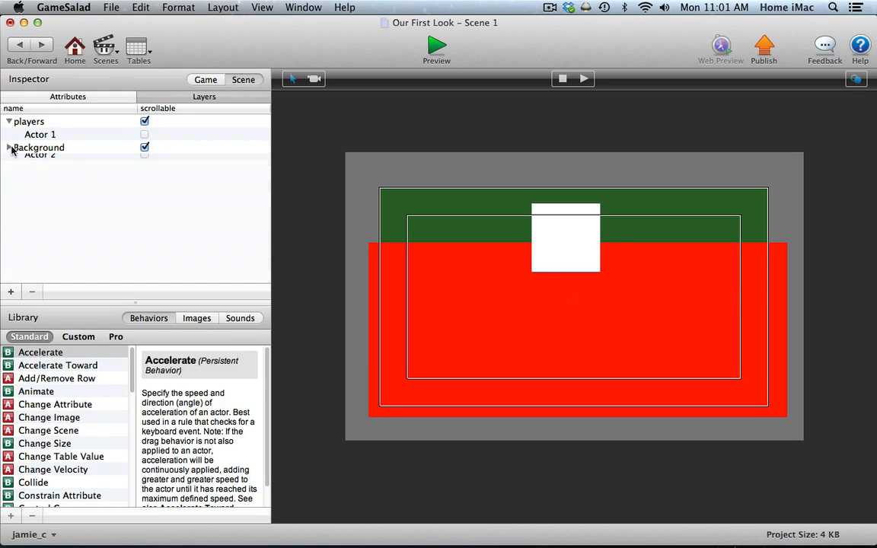
{"action": "left_click", "coordinate": [10, 148]}
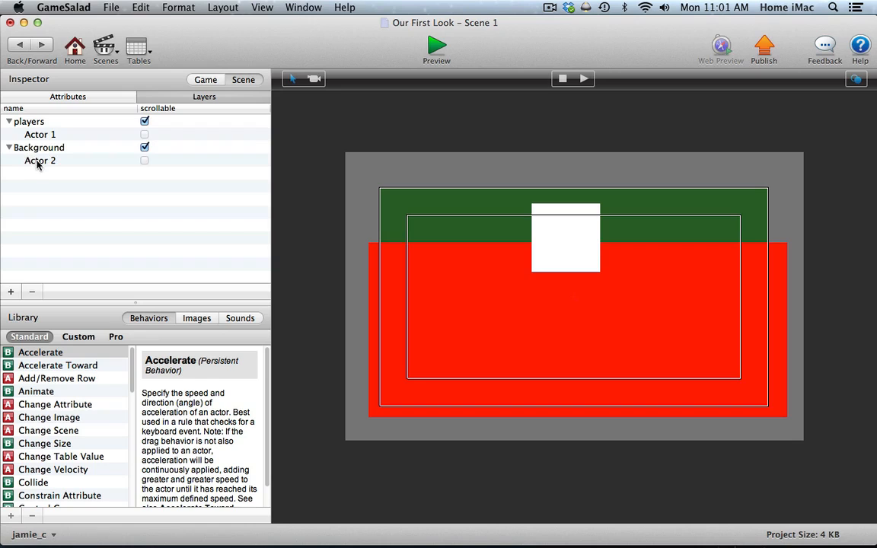
{"action": "left_click", "coordinate": [9, 147]}
{"action": "left_click", "coordinate": [9, 122]}
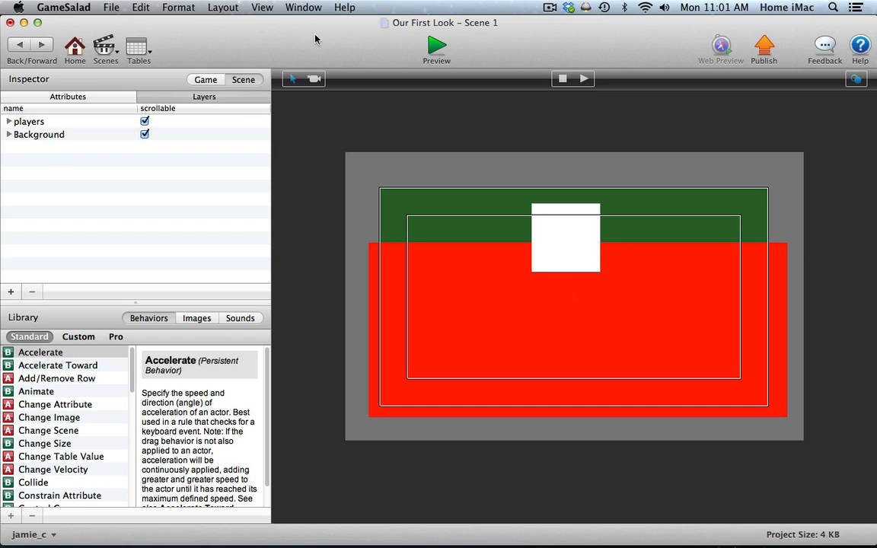
Switch to Level 1 of the NAB 1.0 Paid project and show its scene layers.
{"action": "left_click", "coordinate": [301, 8]}
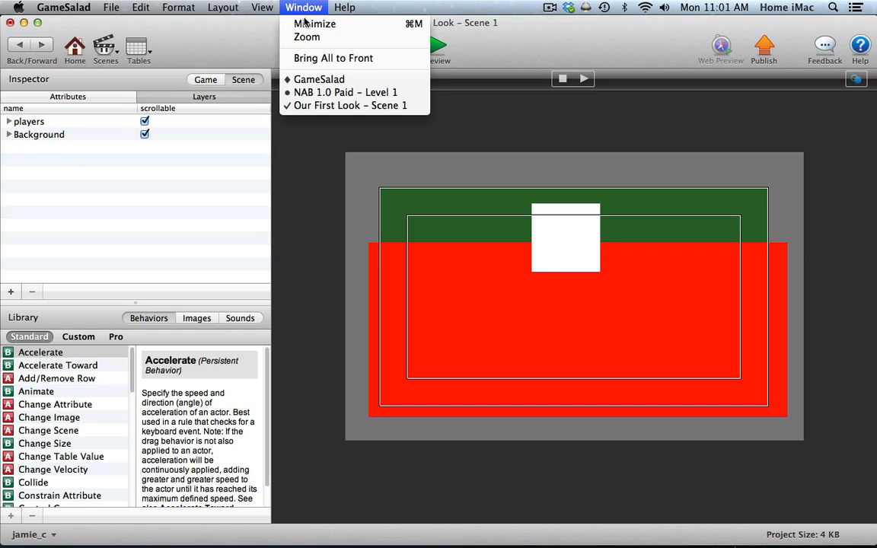
{"action": "left_click", "coordinate": [308, 93]}
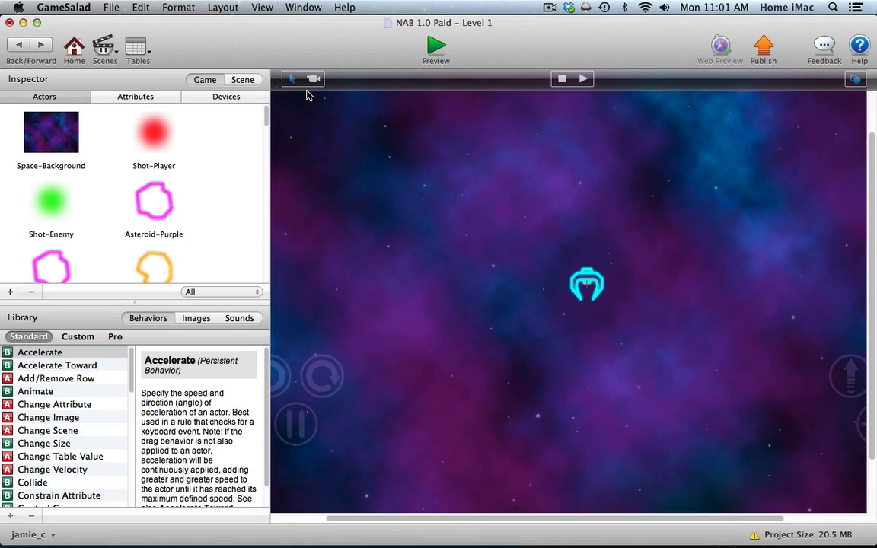
{"action": "left_click", "coordinate": [243, 81]}
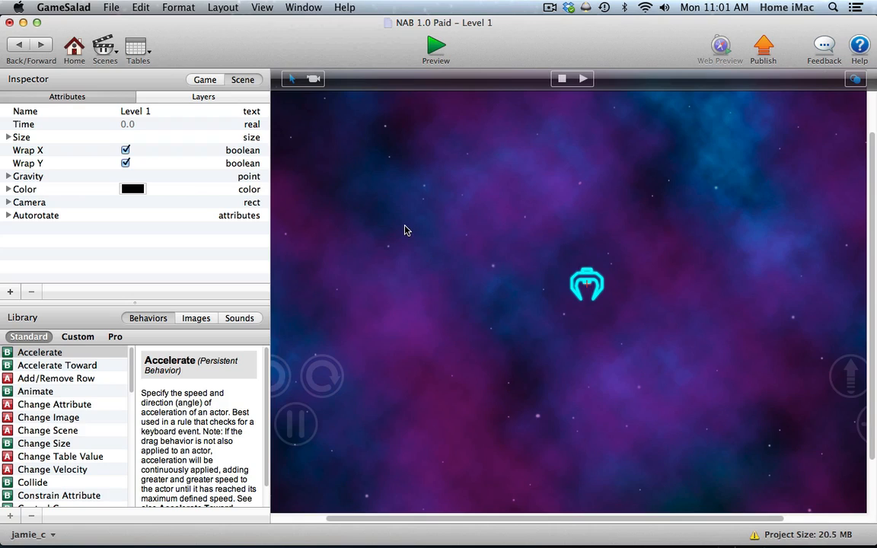
{"action": "left_click", "coordinate": [205, 97]}
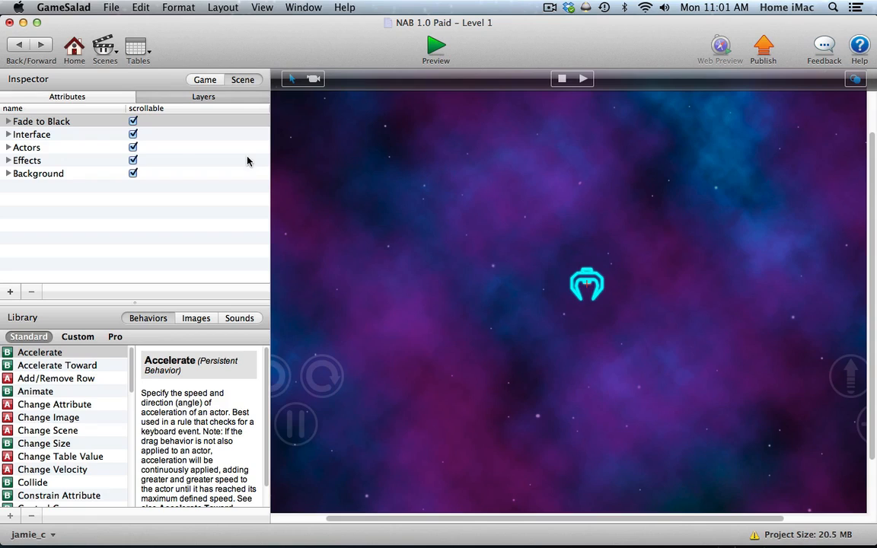
Examine the actors inside the Fade to Black, Interface, Actors, Effects and Background layers one after another.
{"action": "left_click", "coordinate": [9, 122]}
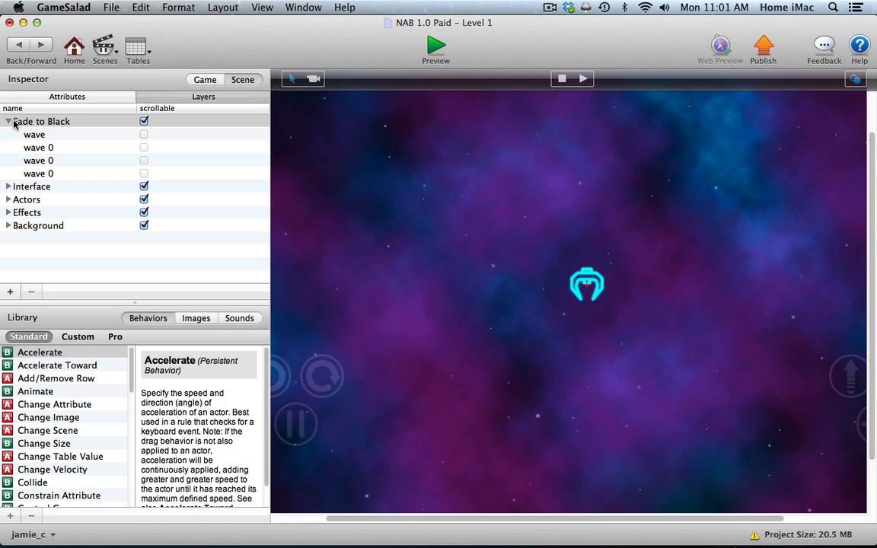
{"action": "left_click", "coordinate": [8, 122]}
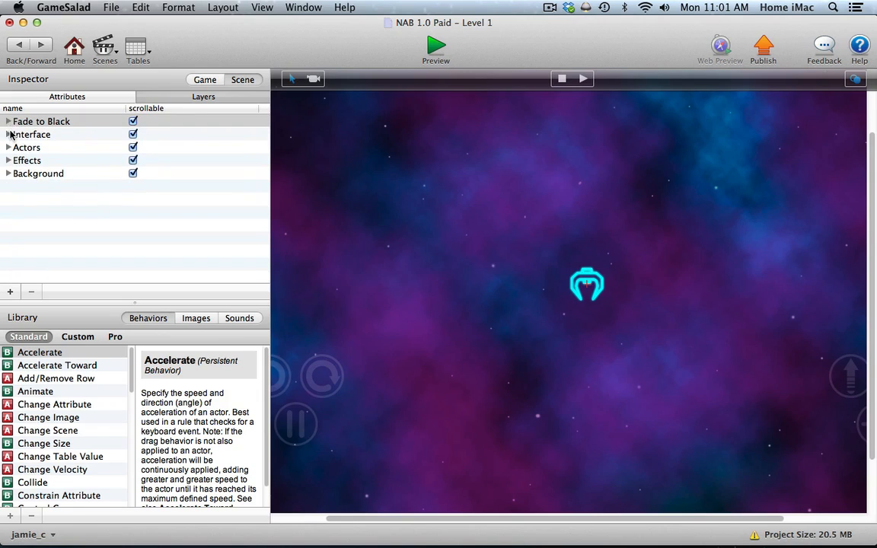
{"action": "left_click", "coordinate": [8, 135]}
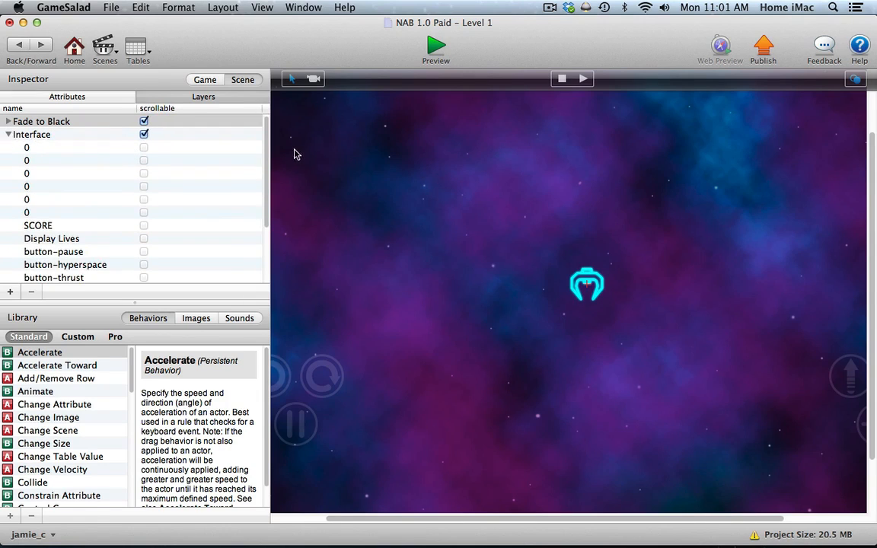
{"action": "left_click_drag", "start_coordinate": [265, 147], "coordinate": [262, 215]}
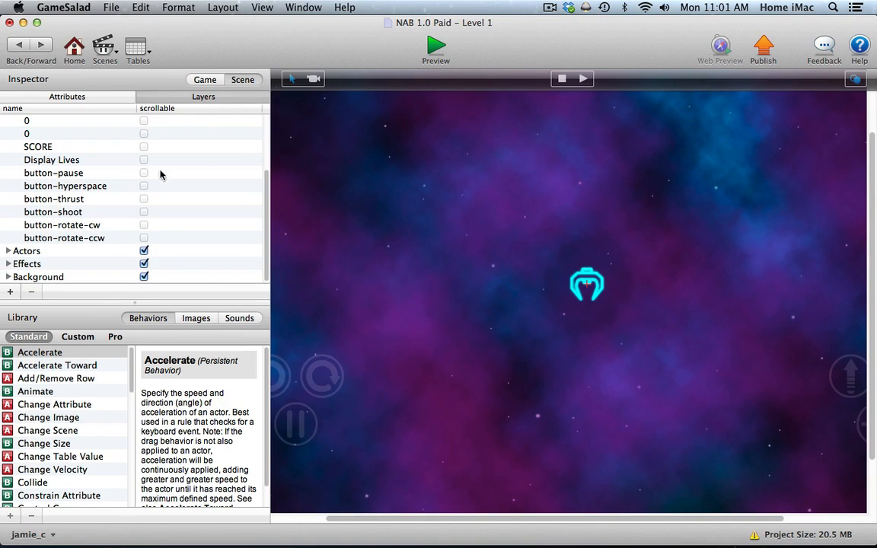
{"action": "left_click_drag", "start_coordinate": [264, 172], "coordinate": [268, 121]}
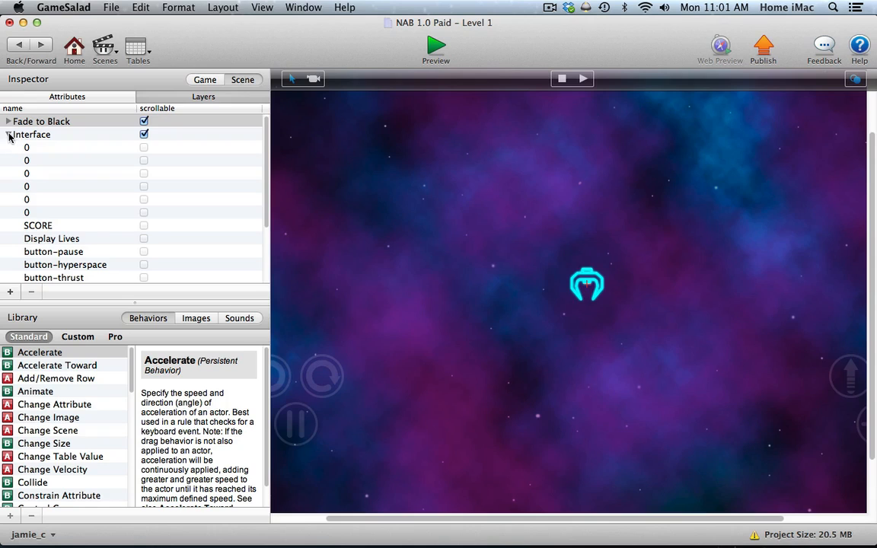
{"action": "left_click", "coordinate": [8, 135]}
{"action": "left_click", "coordinate": [7, 148]}
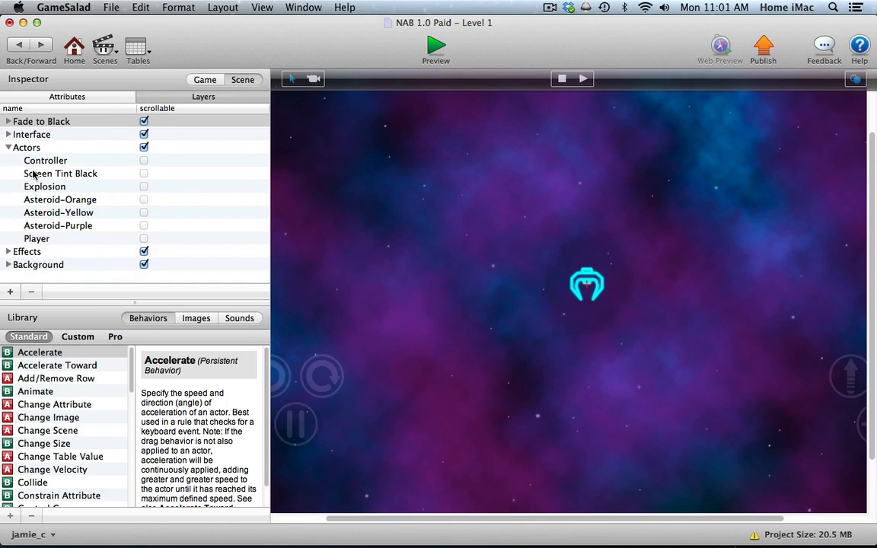
{"action": "left_click", "coordinate": [8, 148]}
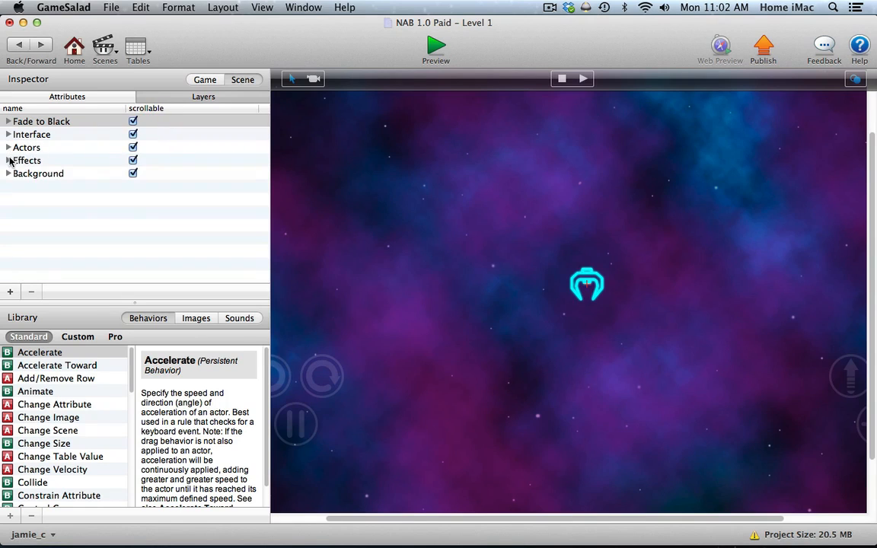
{"action": "left_click", "coordinate": [8, 161]}
{"action": "left_click", "coordinate": [8, 160]}
{"action": "left_click", "coordinate": [8, 174]}
{"action": "left_click", "coordinate": [9, 173]}
Switch back to Scene 1 of Our First Look, view the library's images and sounds, and return to the behaviors.
{"action": "left_click", "coordinate": [305, 8]}
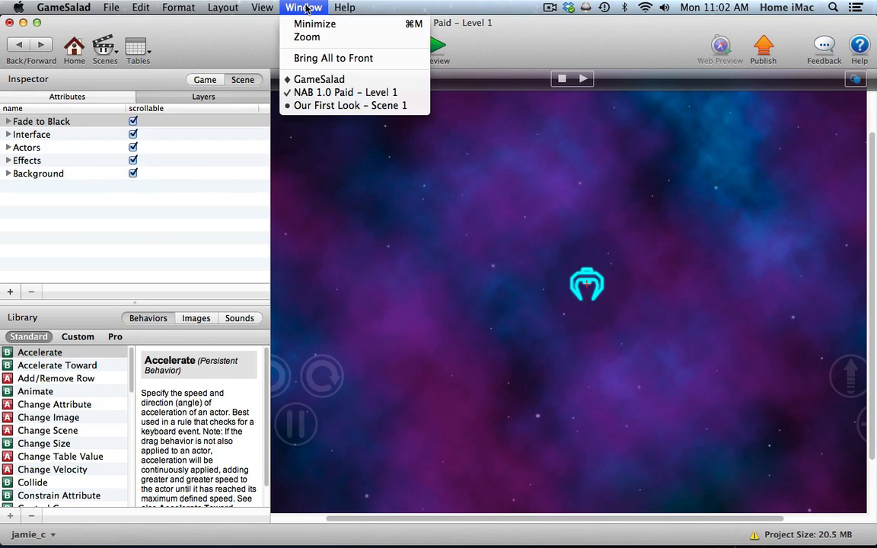
{"action": "left_click", "coordinate": [318, 106]}
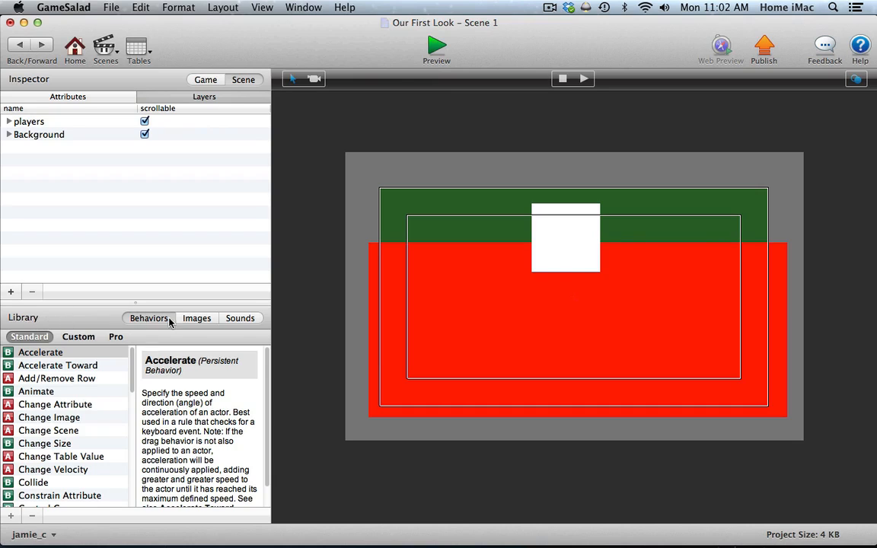
{"action": "left_click", "coordinate": [198, 319]}
{"action": "left_click", "coordinate": [237, 319]}
{"action": "left_click", "coordinate": [202, 319]}
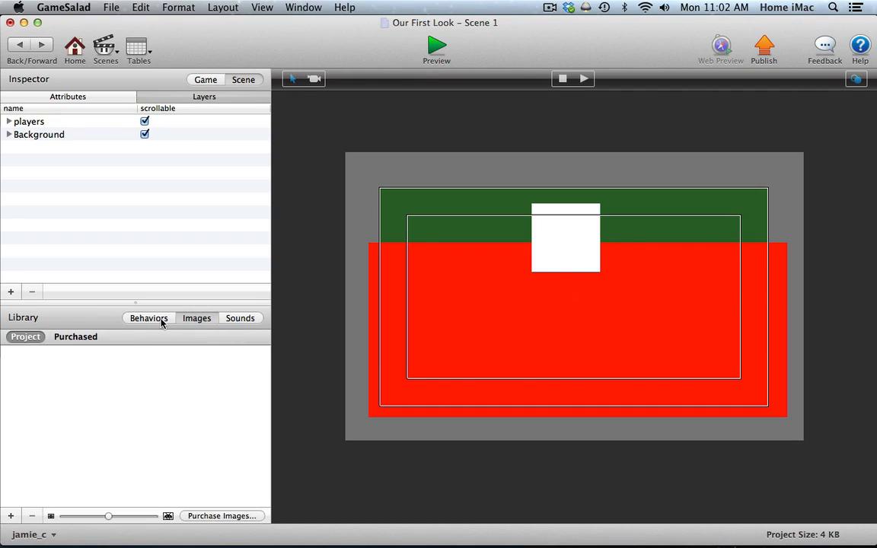
{"action": "left_click", "coordinate": [149, 319]}
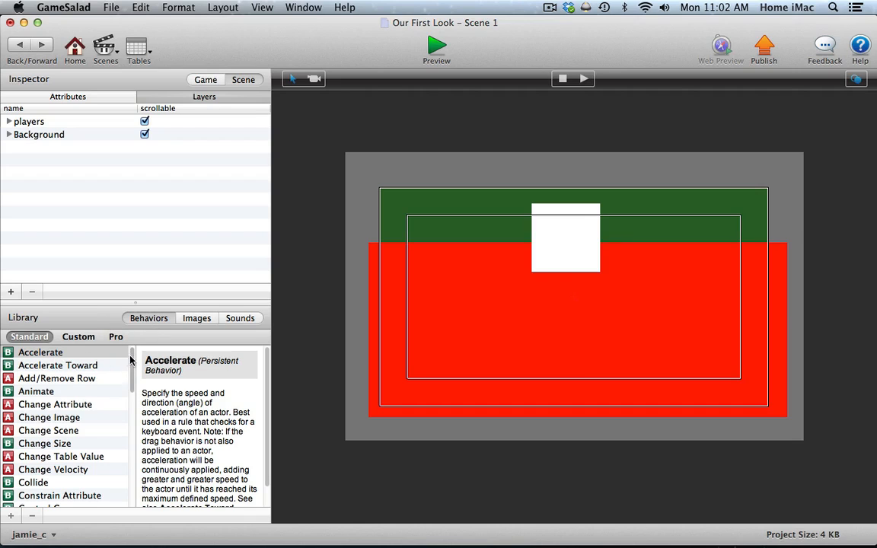
Look through the list of standard behaviors and examine the behavior marker beside Accelerate.
{"action": "scroll", "coordinate": [133, 381], "scroll_direction": "down", "scroll_amount": 3}
{"action": "left_click_drag", "start_coordinate": [133, 383], "coordinate": [140, 354]}
{"action": "left_click", "coordinate": [8, 353]}
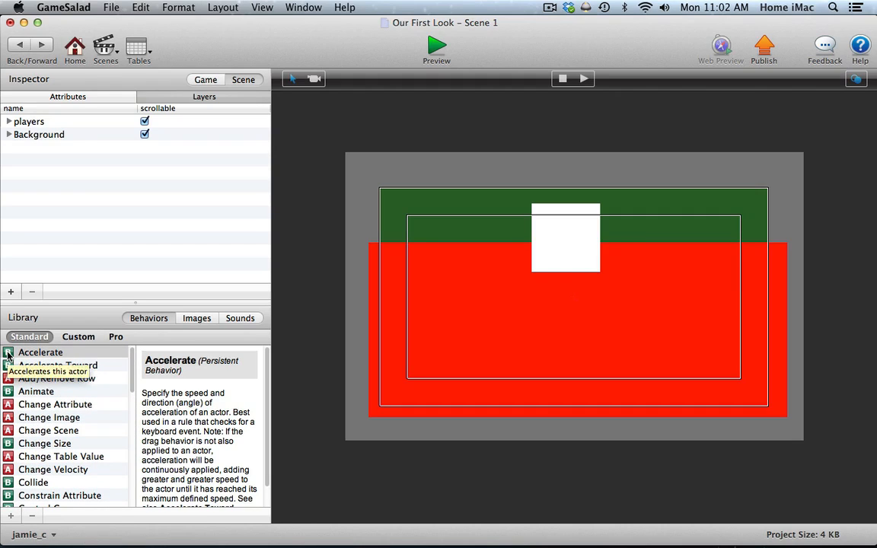
Compare the descriptions and type markers of Accelerate Toward, Add/Remove Row, Animate and Change Attribute.
{"action": "left_click", "coordinate": [9, 366]}
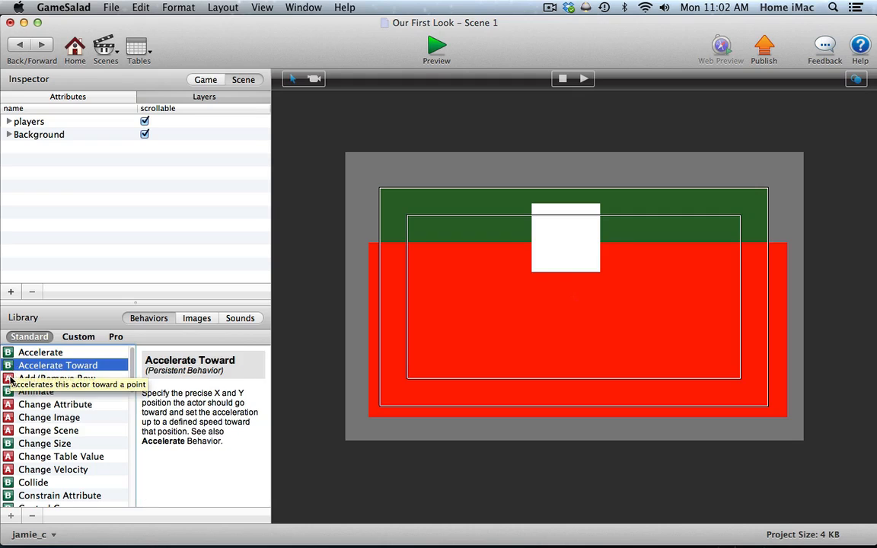
{"action": "left_click", "coordinate": [8, 379]}
{"action": "left_click", "coordinate": [7, 391]}
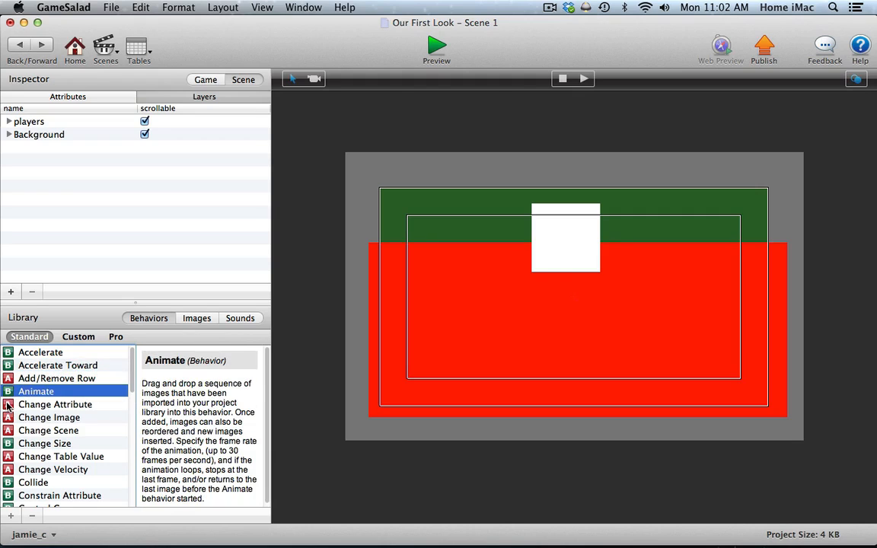
{"action": "left_click", "coordinate": [8, 405]}
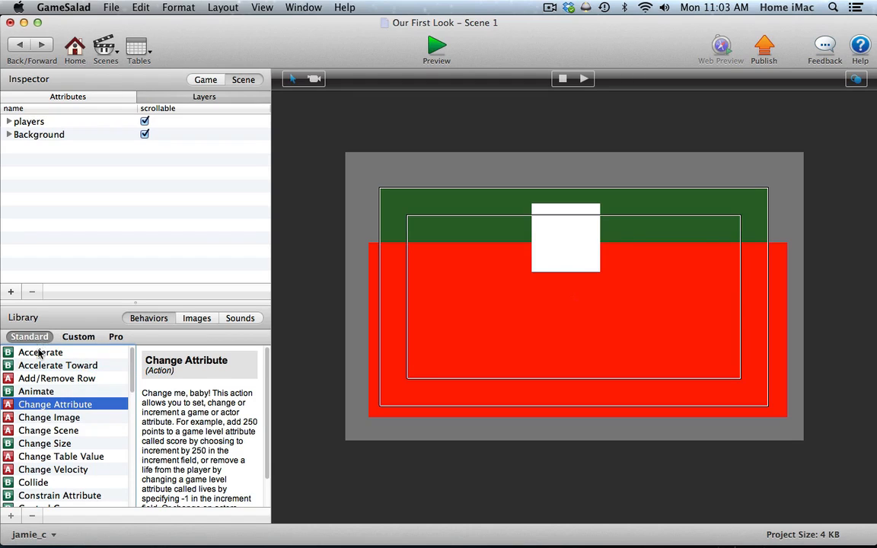
Look over the full list of standard behaviors and actions, then return to its beginning.
{"action": "mouse_move", "coordinate": [131, 365]}
{"action": "left_mouse_down"}
{"action": "mouse_move", "coordinate": [132, 456]}
{"action": "mouse_move", "coordinate": [141, 365]}
{"action": "left_mouse_up"}
{"action": "scroll", "coordinate": [124, 396], "scroll_direction": "down", "scroll_amount": 10}
{"action": "scroll", "coordinate": [127, 420], "scroll_direction": "up", "scroll_amount": 5}
{"action": "scroll", "coordinate": [127, 420], "scroll_direction": "up", "scroll_amount": 7}
{"action": "scroll", "coordinate": [117, 425], "scroll_direction": "down", "scroll_amount": 10}
{"action": "scroll", "coordinate": [114, 457], "scroll_direction": "up", "scroll_amount": 5}
{"action": "scroll", "coordinate": [117, 434], "scroll_direction": "up", "scroll_amount": 5}
{"action": "scroll", "coordinate": [127, 411], "scroll_direction": "down", "scroll_amount": 10}
{"action": "scroll", "coordinate": [130, 488], "scroll_direction": "up", "scroll_amount": 6}
{"action": "left_click_drag", "start_coordinate": [133, 393], "coordinate": [132, 359]}
View the library's Pro and Custom behavior collections and return to the Standard behaviors.
{"action": "left_click", "coordinate": [116, 336]}
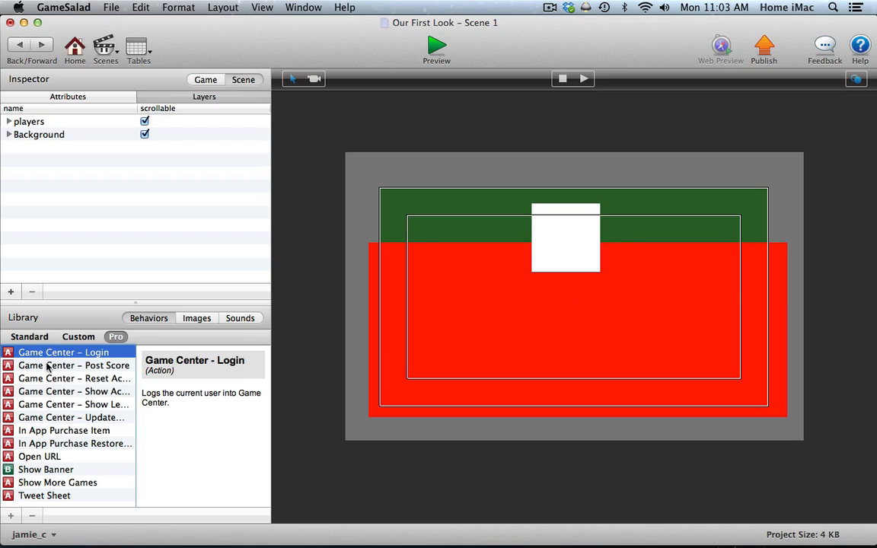
{"action": "left_click", "coordinate": [78, 337]}
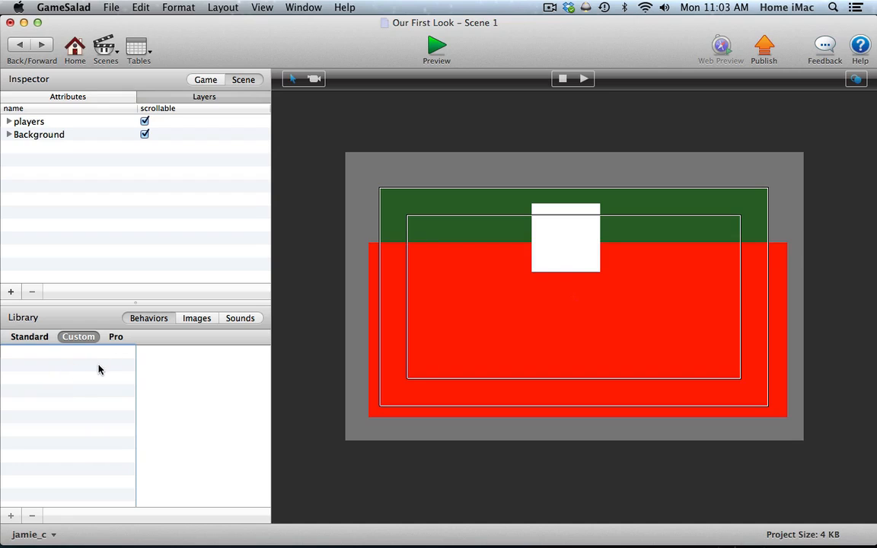
{"action": "left_click", "coordinate": [39, 338]}
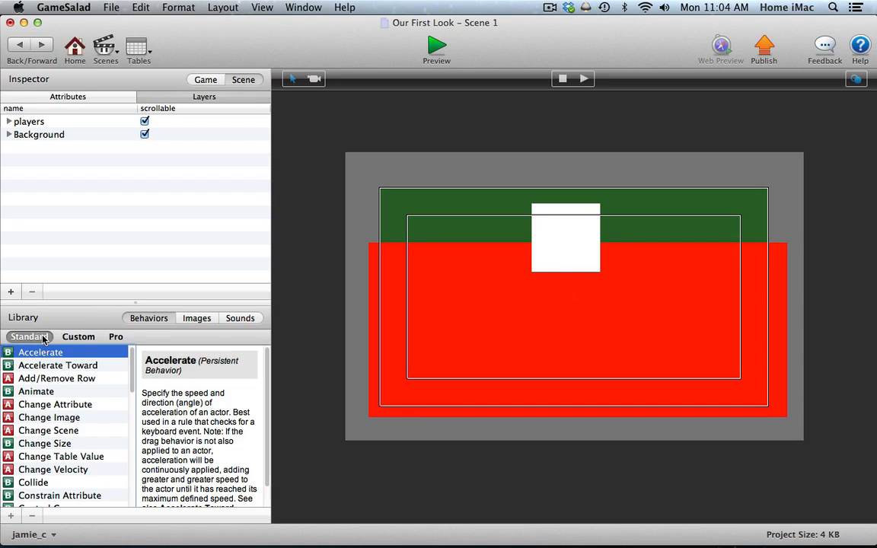
View the library's project images, sounds and behaviors in turn, ending on the images.
{"action": "left_click", "coordinate": [202, 320]}
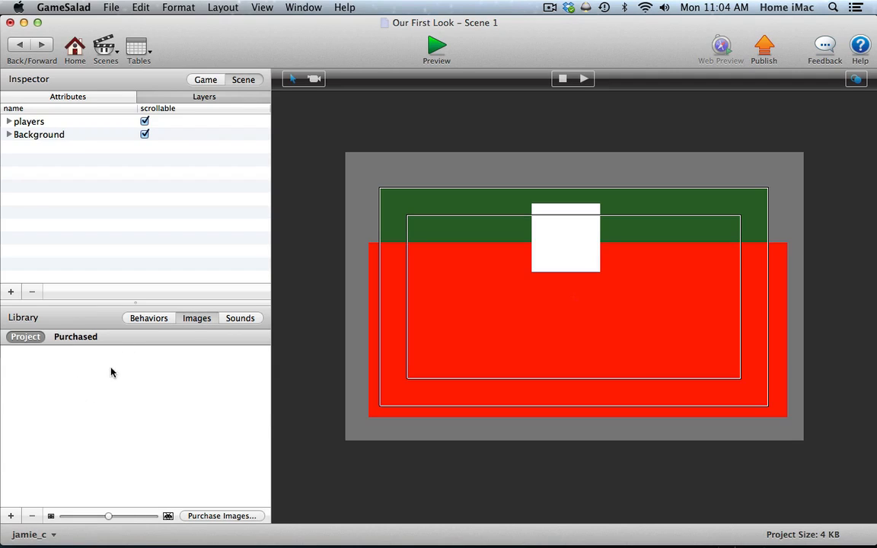
{"action": "left_click", "coordinate": [240, 319]}
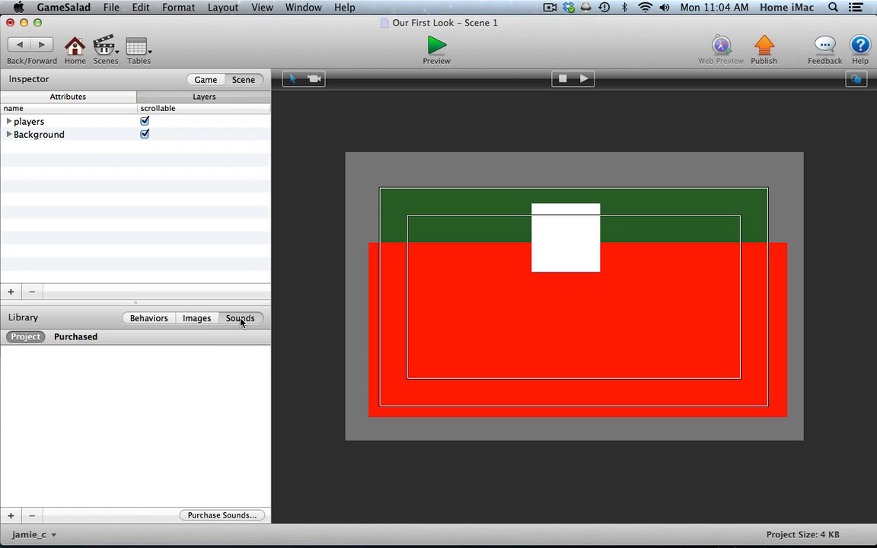
{"action": "left_click", "coordinate": [198, 319]}
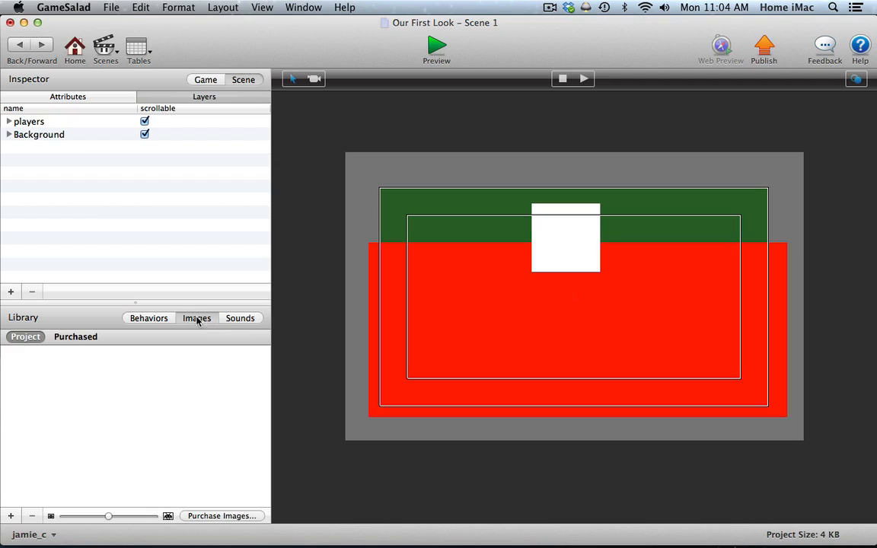
{"action": "left_click", "coordinate": [159, 319]}
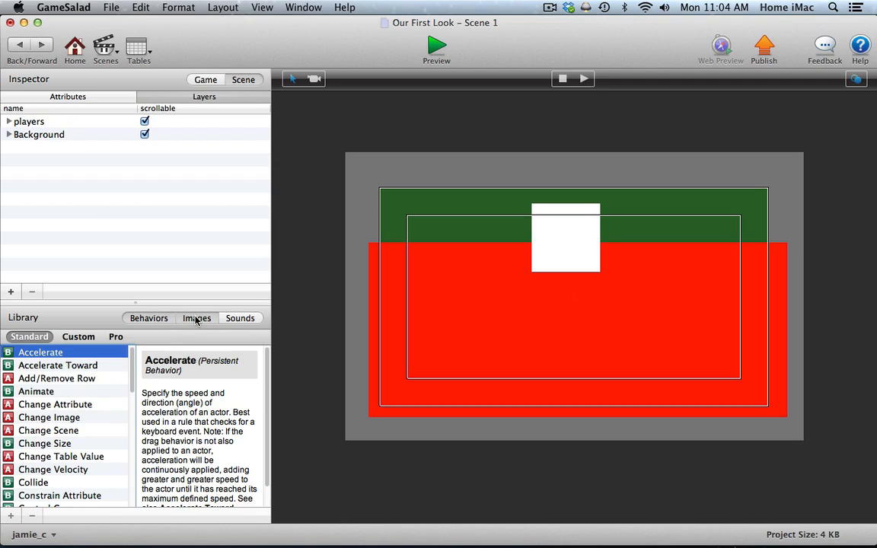
{"action": "left_click", "coordinate": [196, 319]}
{"action": "left_click", "coordinate": [238, 320]}
{"action": "left_click", "coordinate": [198, 318]}
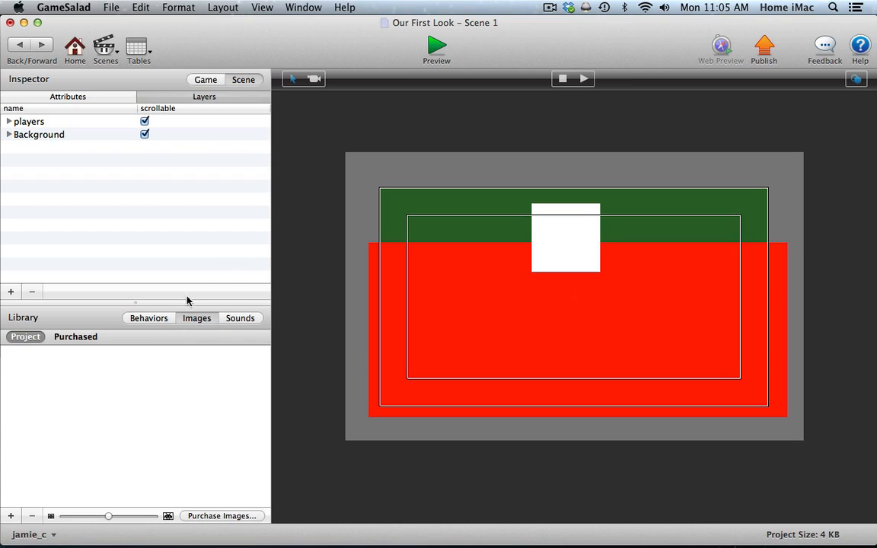
Delete the actor prototypes Actor 2 and Actor 1 from the game, along with all their instances.
{"action": "left_click", "coordinate": [92, 97]}
{"action": "left_click", "coordinate": [206, 80]}
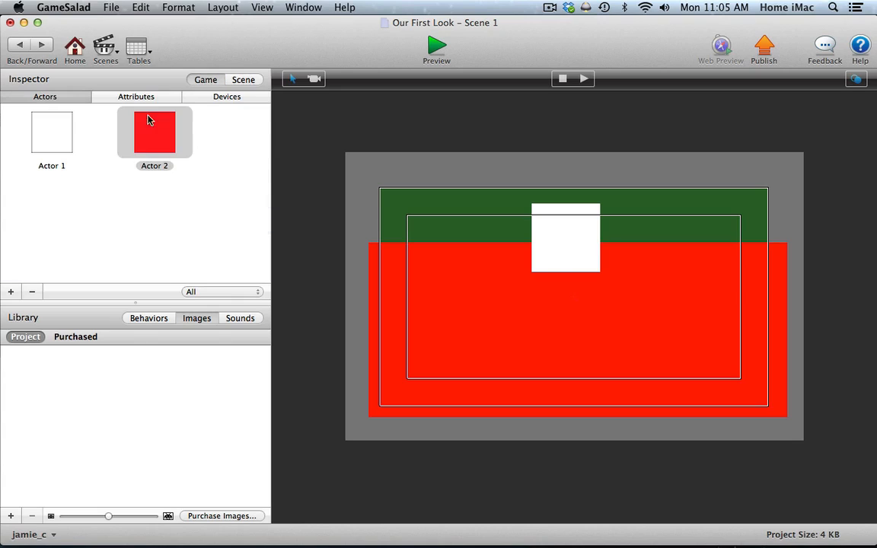
{"action": "left_click", "coordinate": [159, 140]}
{"action": "left_click", "coordinate": [32, 291]}
{"action": "left_click", "coordinate": [536, 137]}
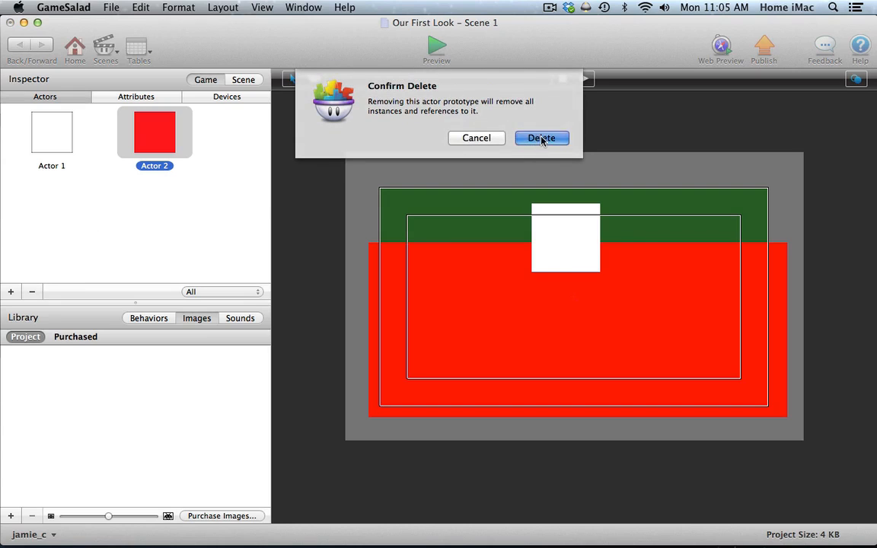
{"action": "left_click", "coordinate": [53, 138]}
{"action": "left_click", "coordinate": [32, 292]}
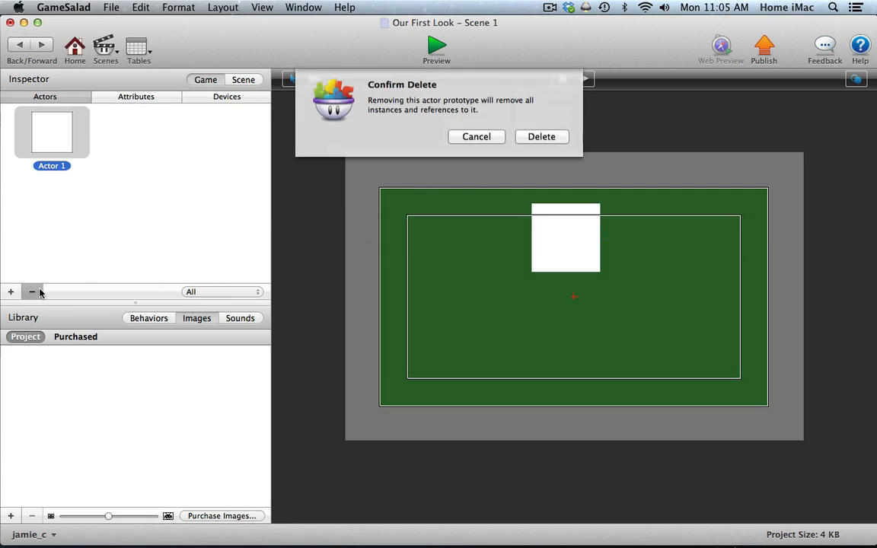
{"action": "left_click", "coordinate": [536, 137]}
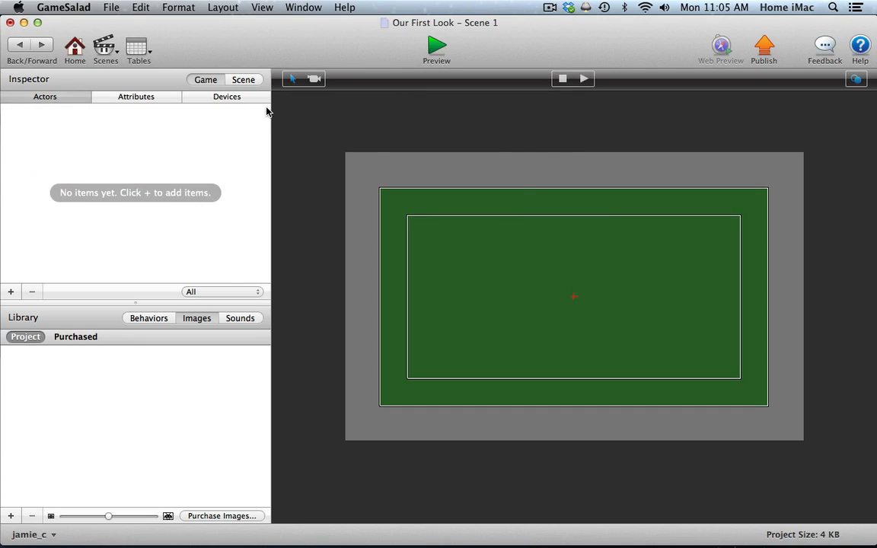
Change Scene 1's background color to black and return to the game's actor list.
{"action": "left_click", "coordinate": [245, 79]}
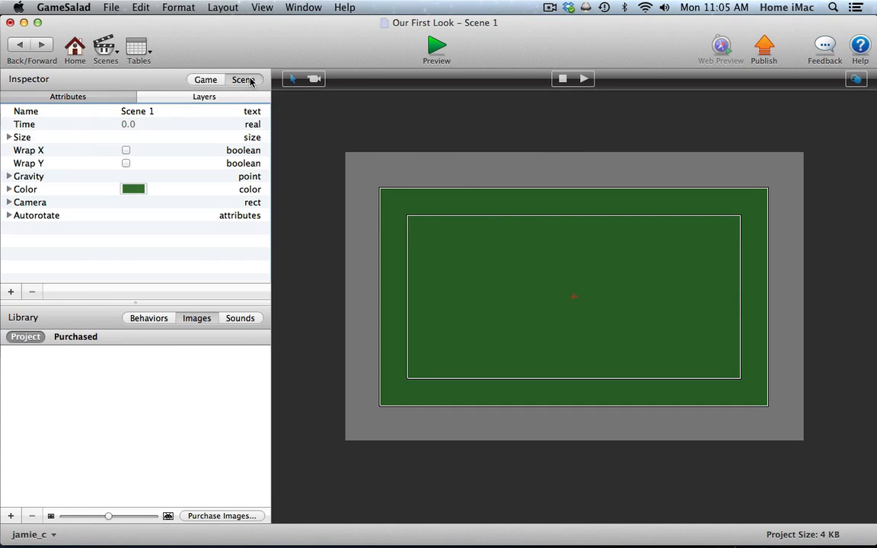
{"action": "left_click", "coordinate": [133, 189]}
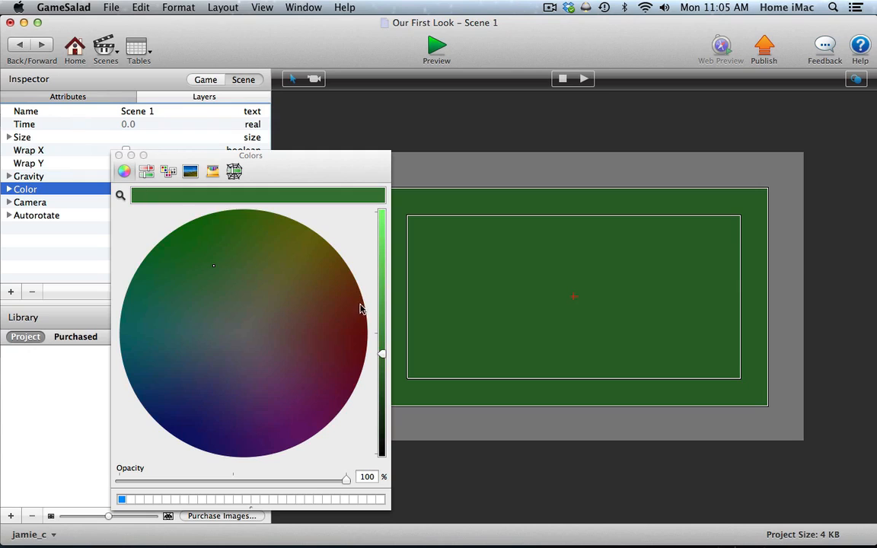
{"action": "left_click_drag", "start_coordinate": [383, 356], "coordinate": [382, 454]}
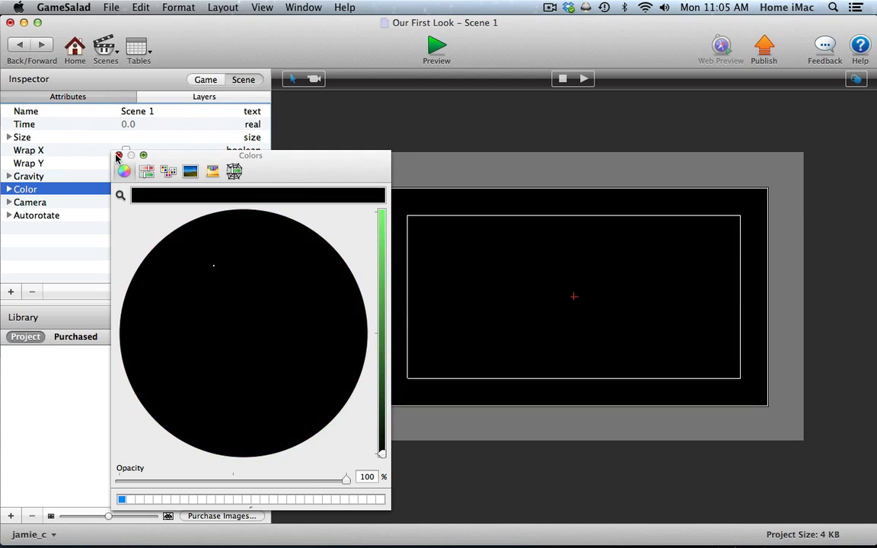
{"action": "left_click", "coordinate": [119, 155]}
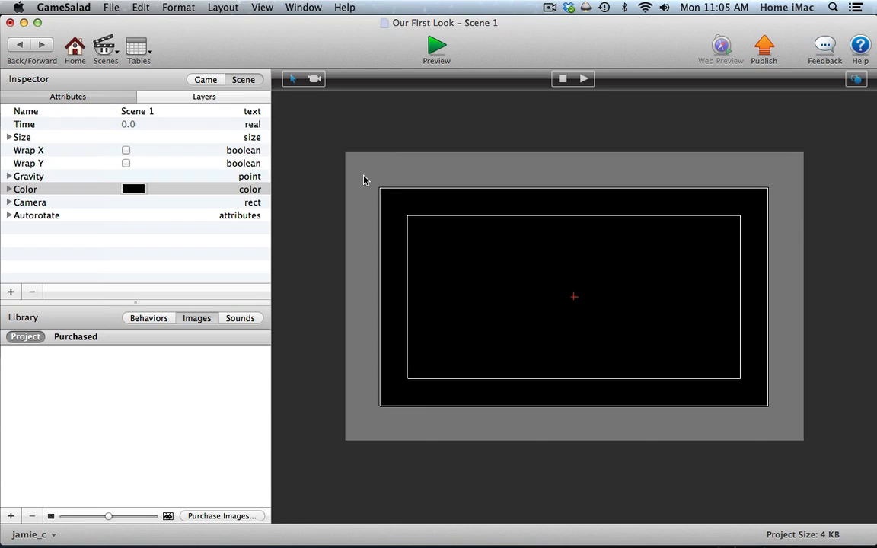
{"action": "left_click", "coordinate": [198, 79]}
{"action": "left_click", "coordinate": [67, 96]}
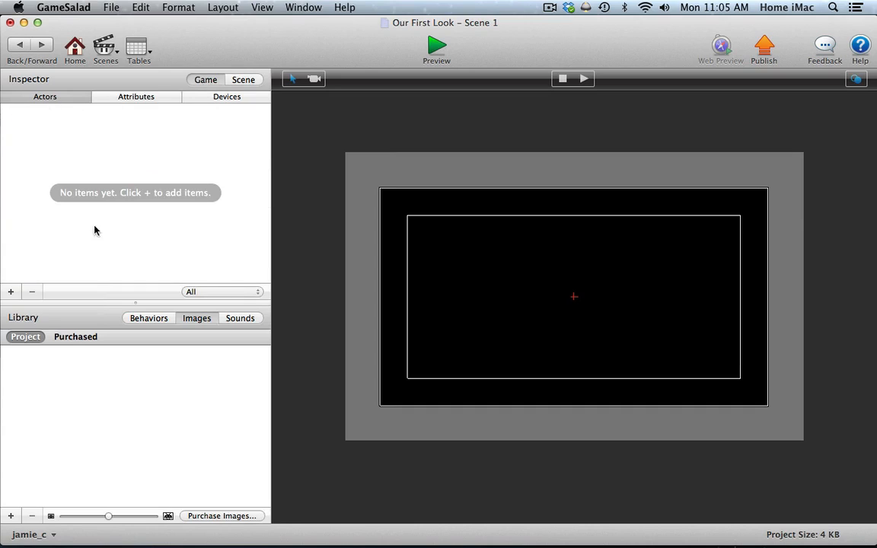